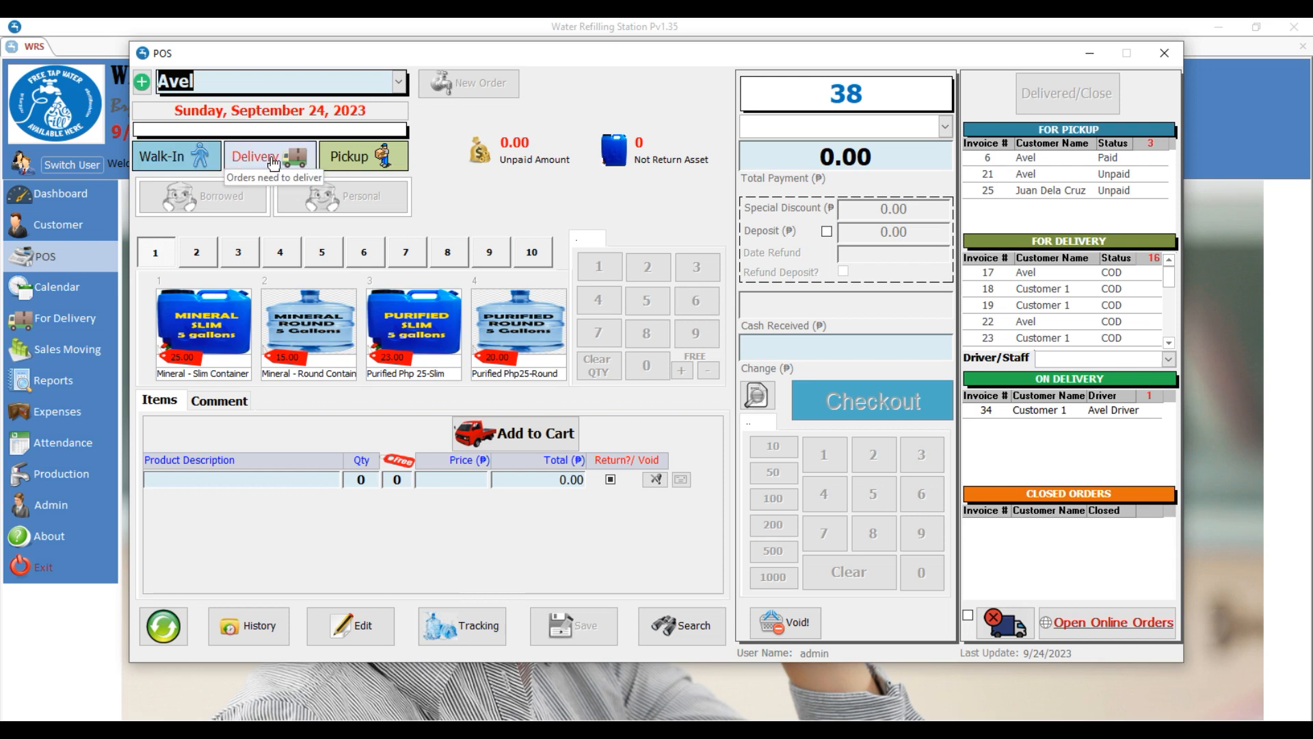
Step: Set the current order to walk-in with a personal container and add one Mineral - Slim Container
click(172, 157)
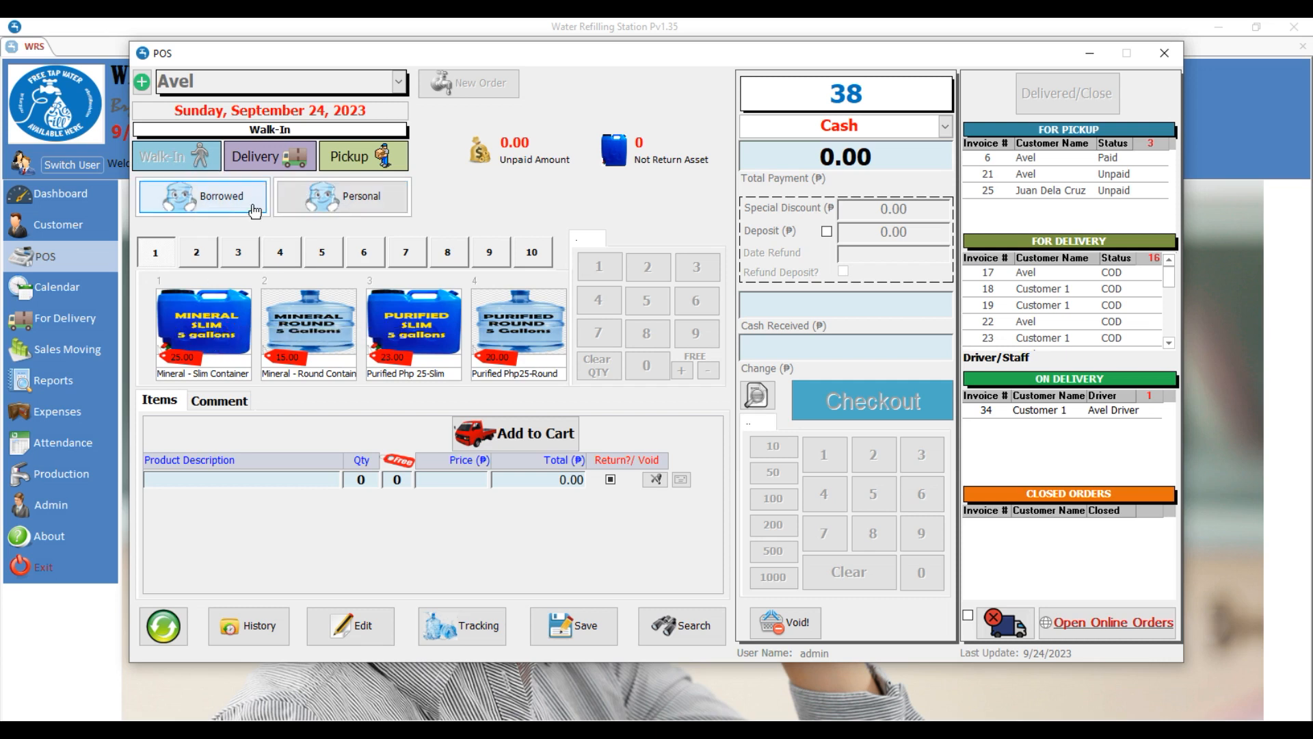
click(298, 200)
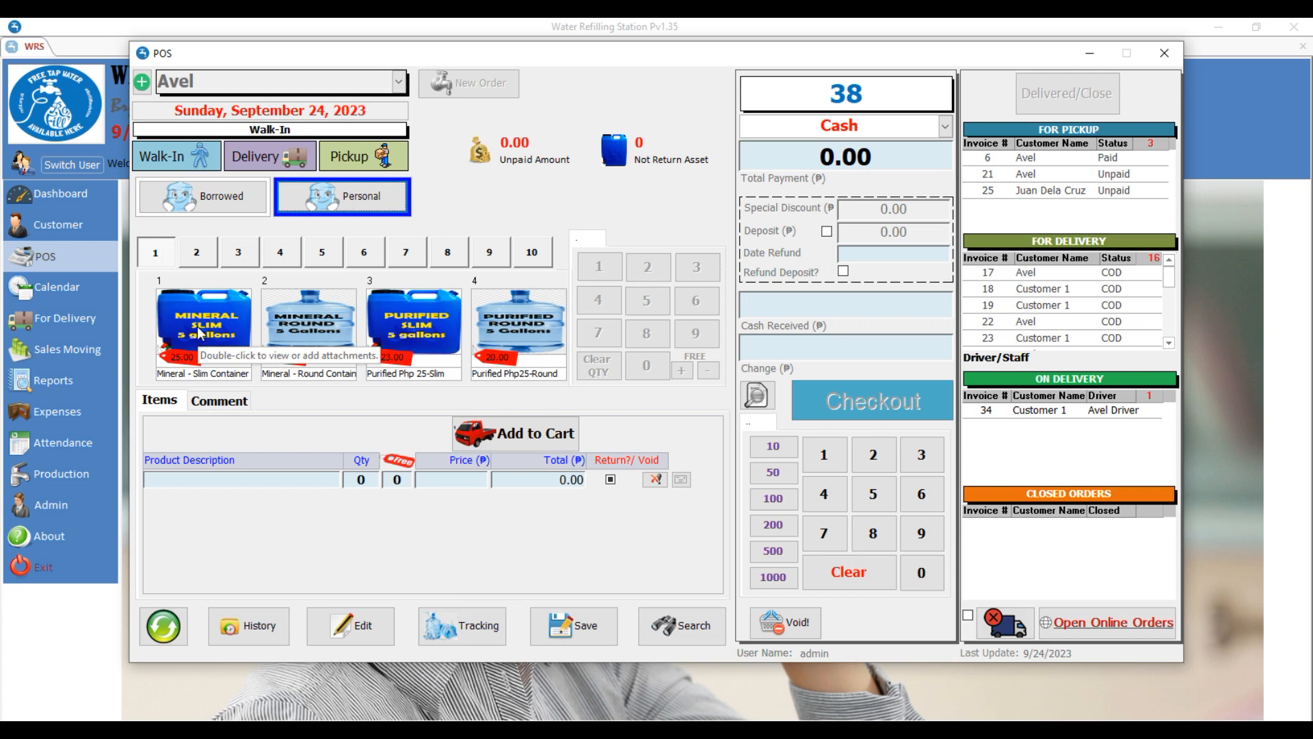
click(198, 331)
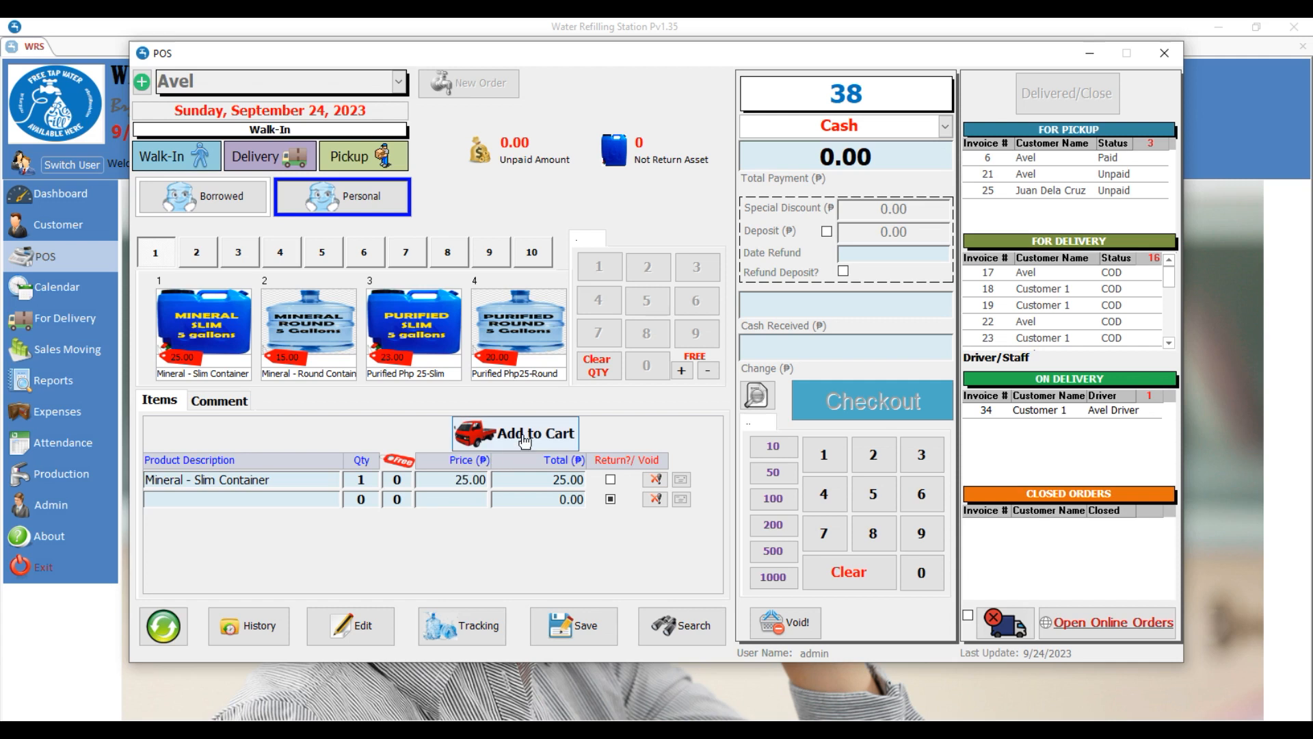
Step: Set the Mineral - Slim Container price to 15 and check out the walk-in order without printing the invoice
click(437, 478)
text(15)
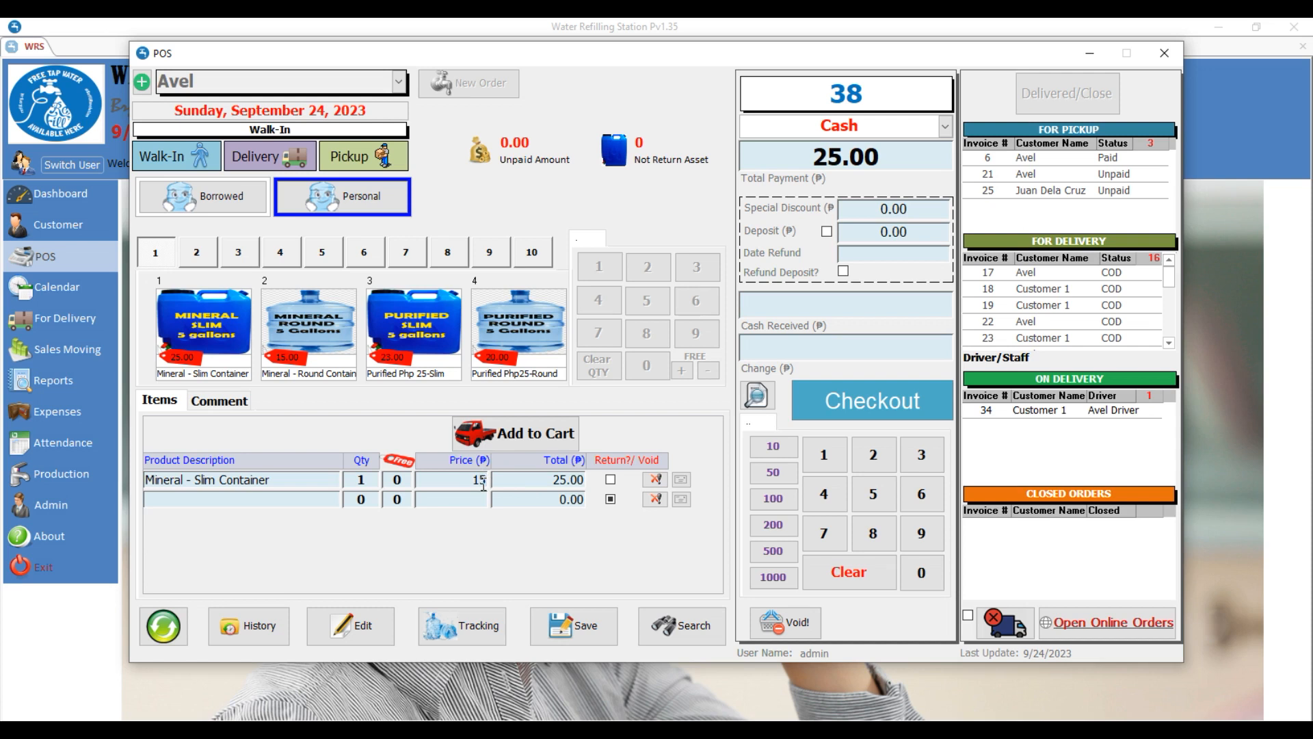
key(Return)
click(507, 434)
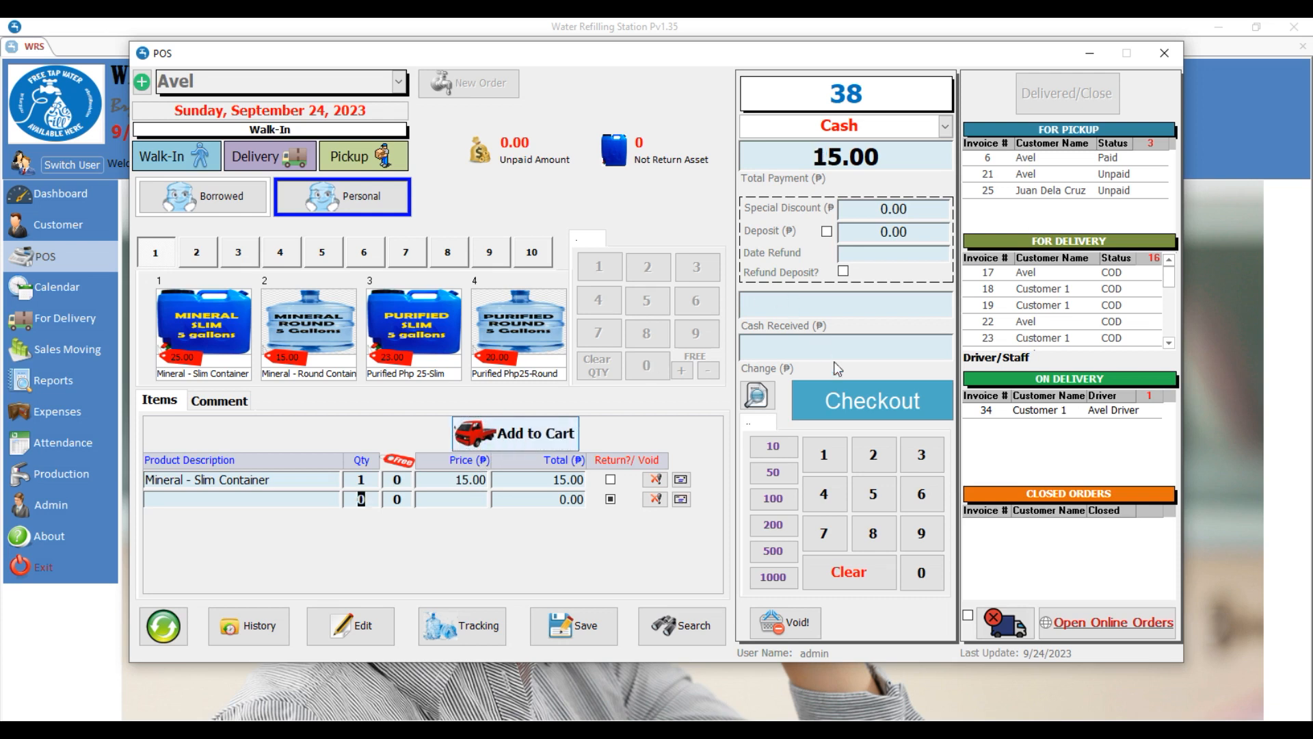
click(857, 403)
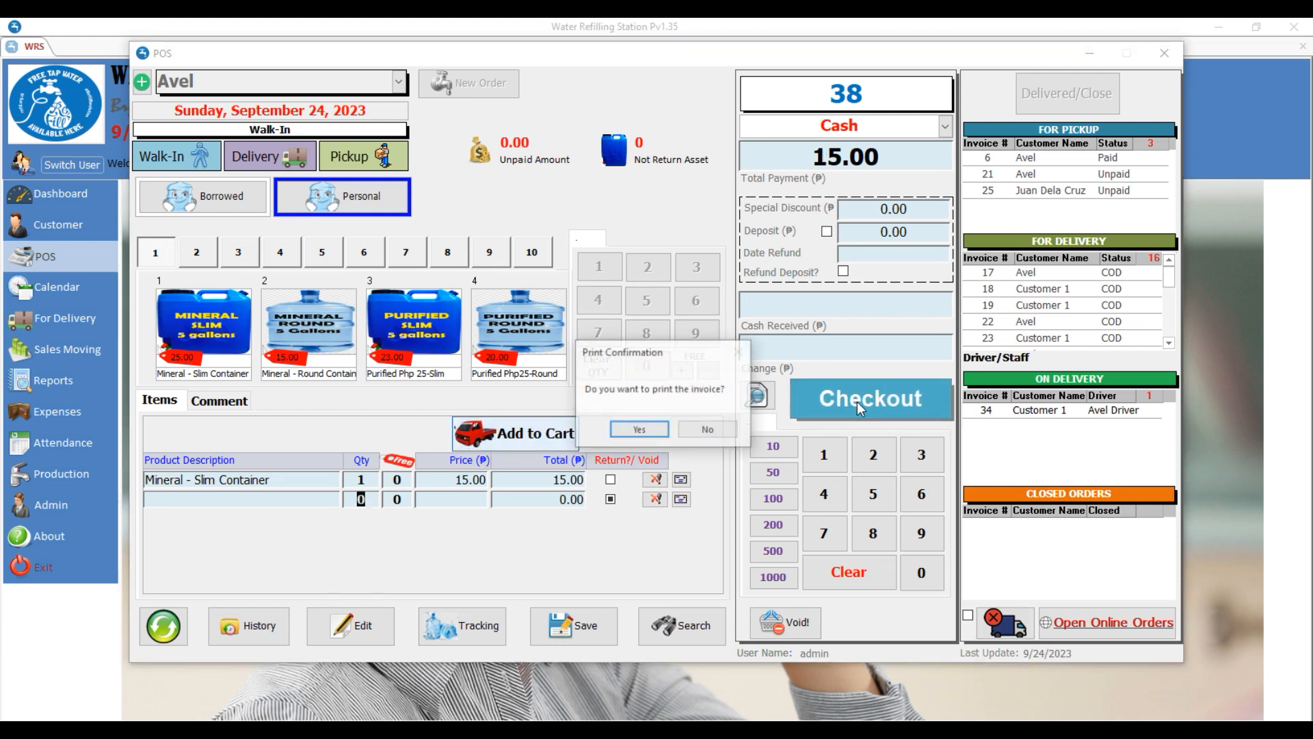
click(709, 430)
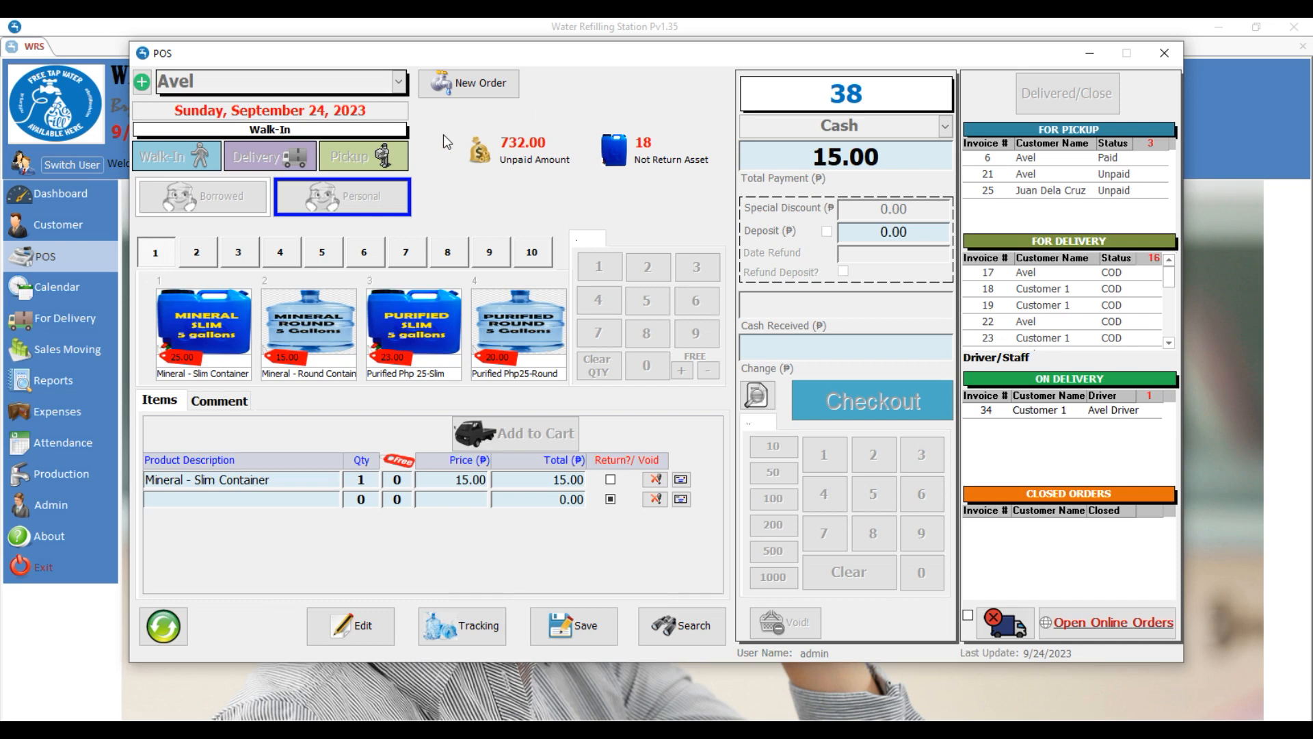
Step: Start a new delivery order for Customer 1 with borrowed containers and a deposit
click(470, 83)
click(460, 71)
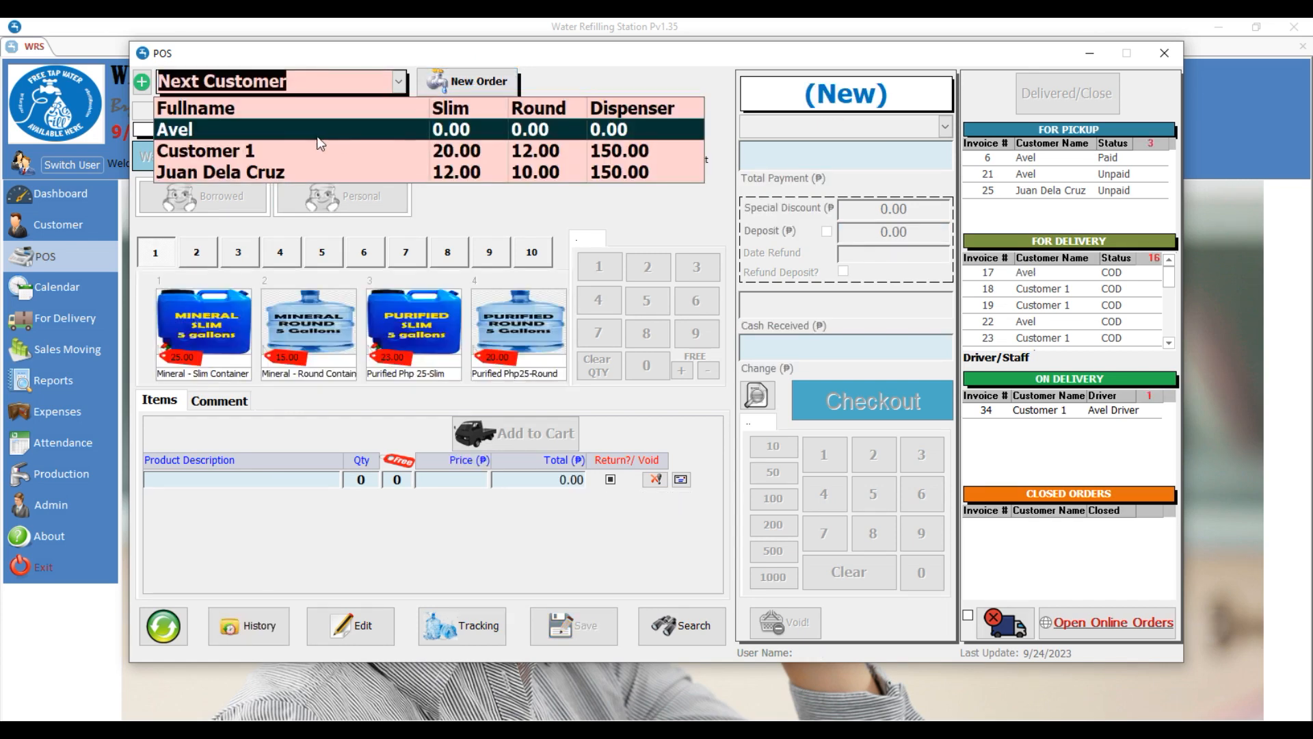
click(337, 146)
click(255, 151)
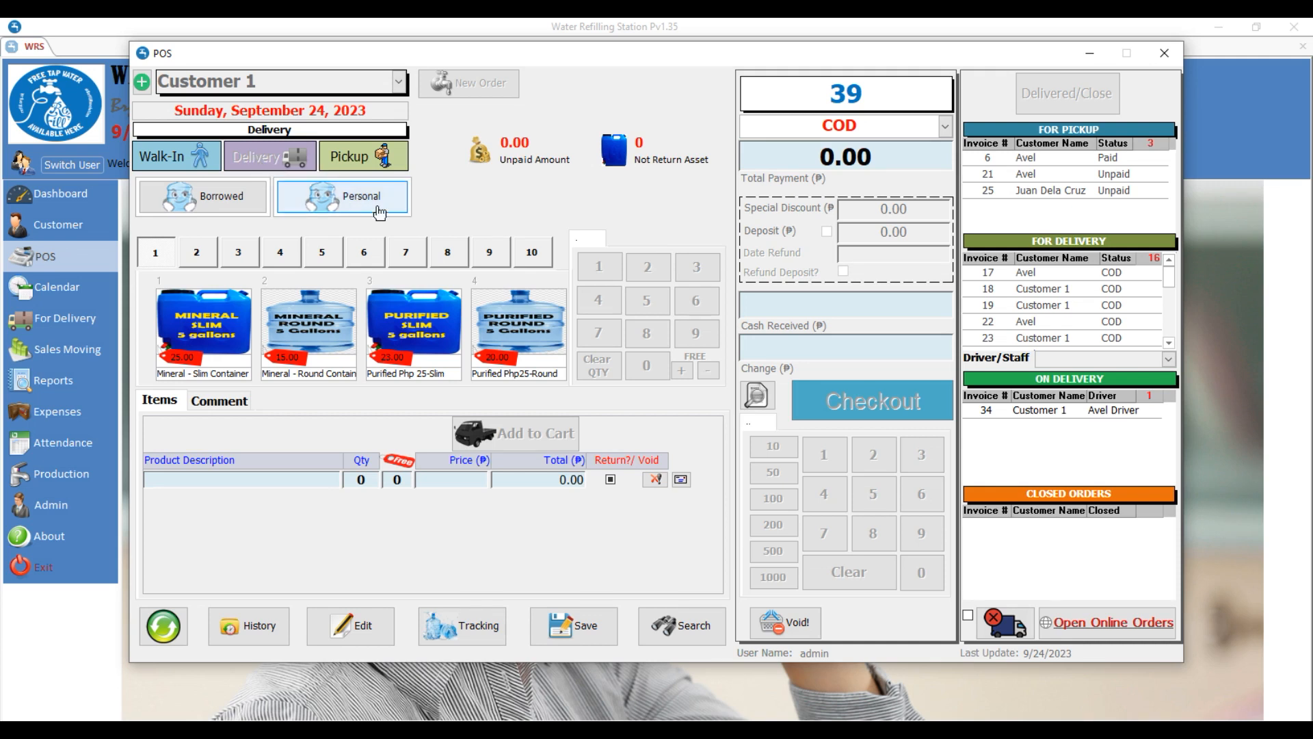
click(214, 199)
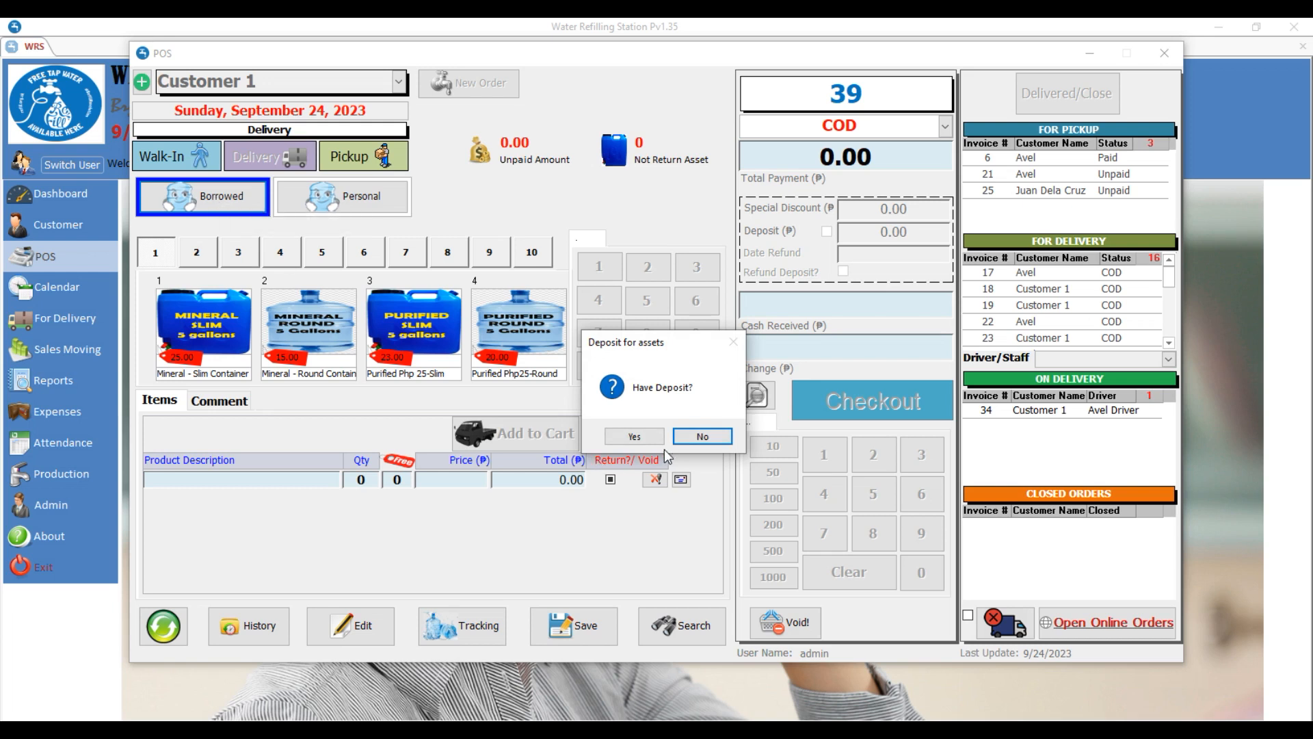
click(690, 438)
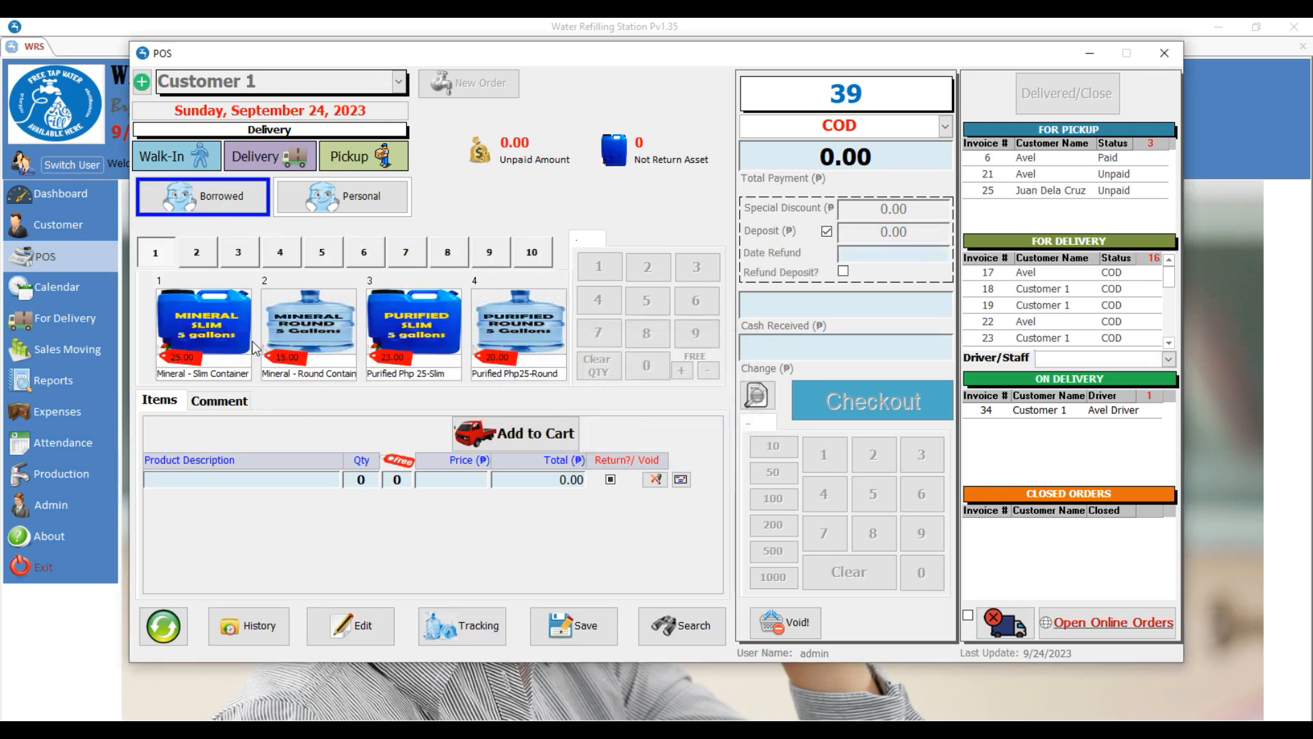
Step: Add one Mineral - Slim Container to the delivery order at a price of 20
click(218, 332)
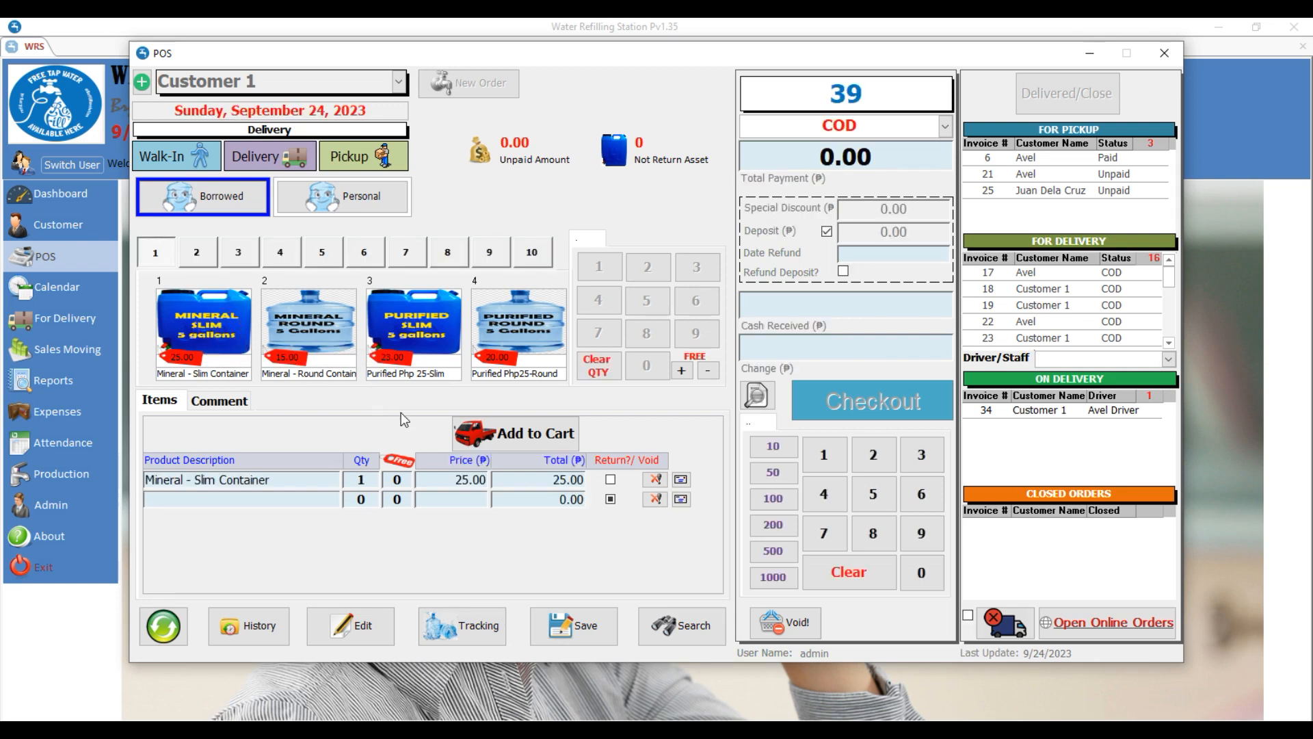
click(451, 481)
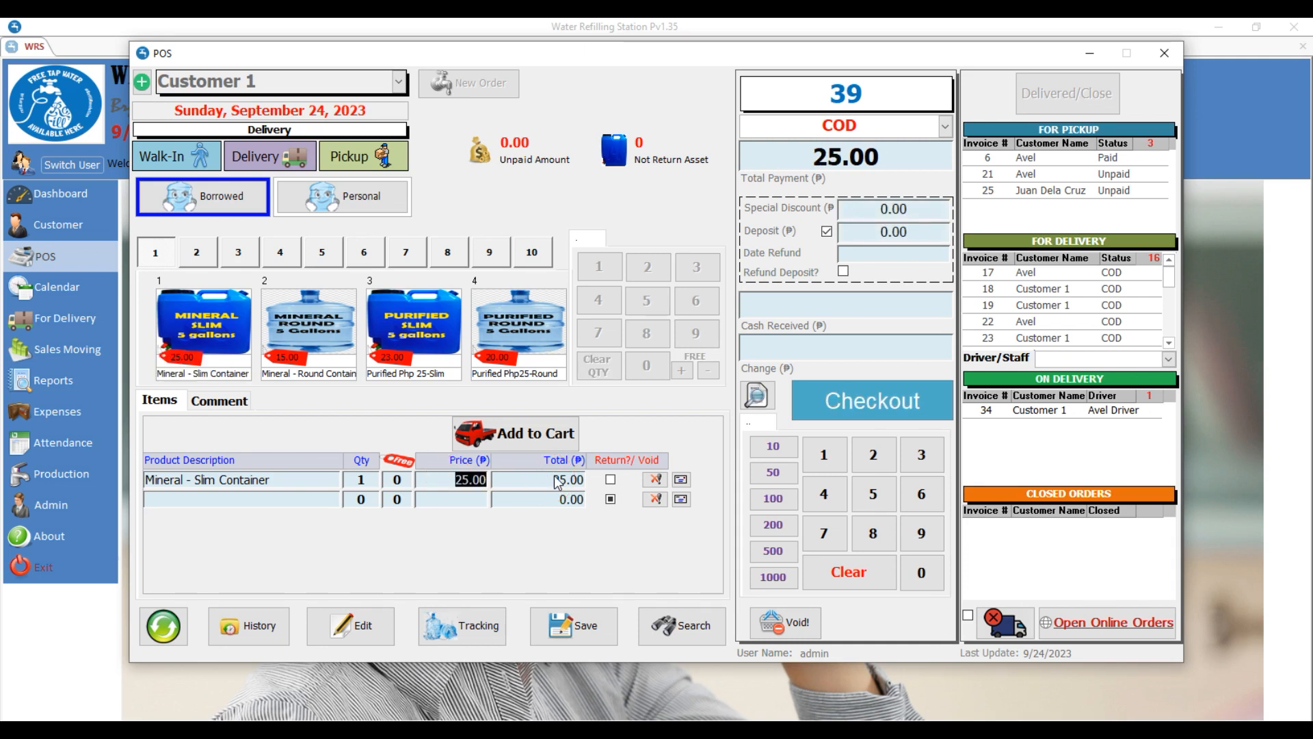
text(20)
key(Tab)
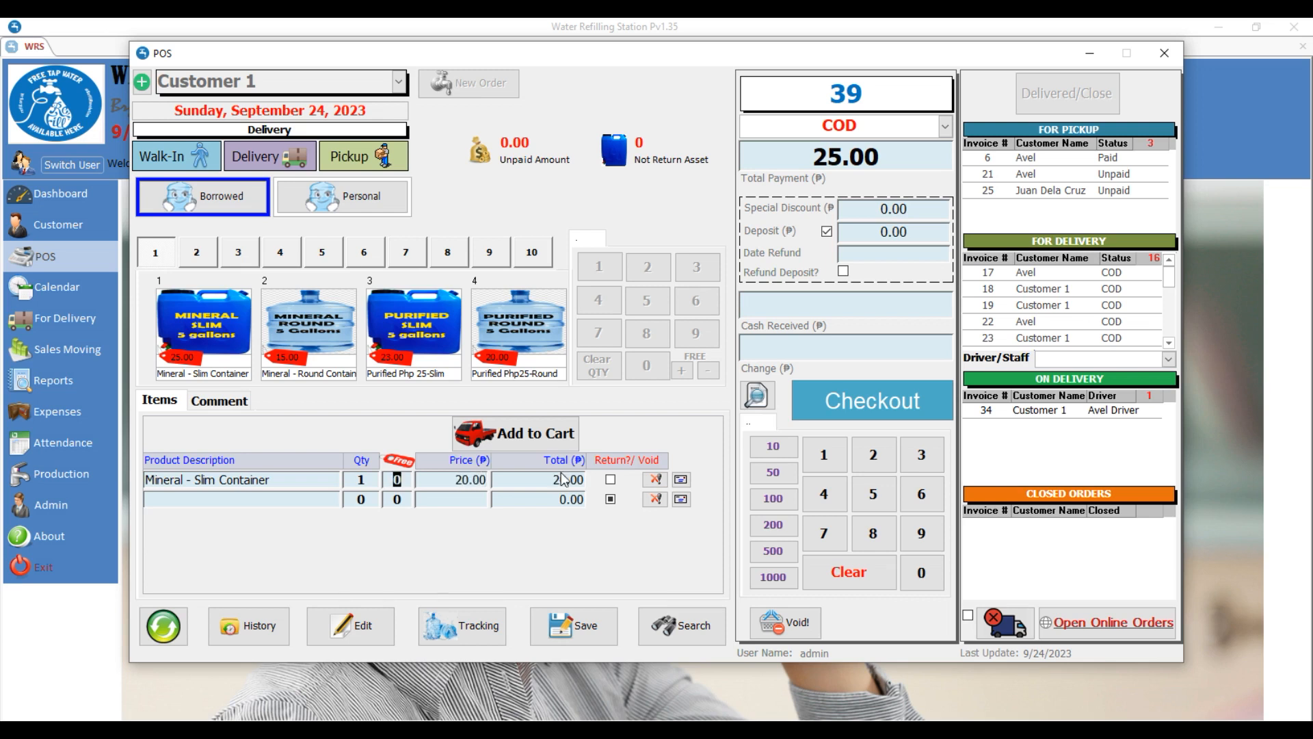
click(520, 434)
Step: Add one Mineral - Round Container at a price of 16 and check out the delivery order without printing the invoice
click(306, 329)
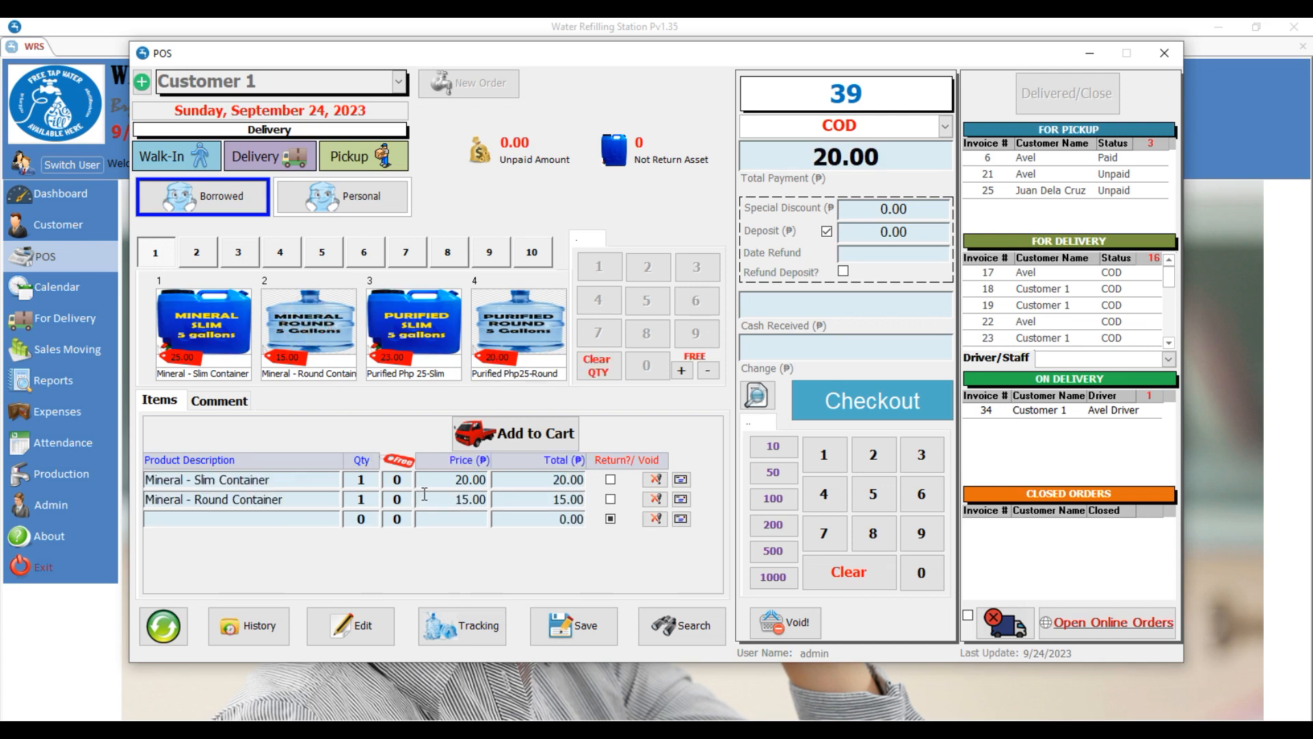
click(463, 499)
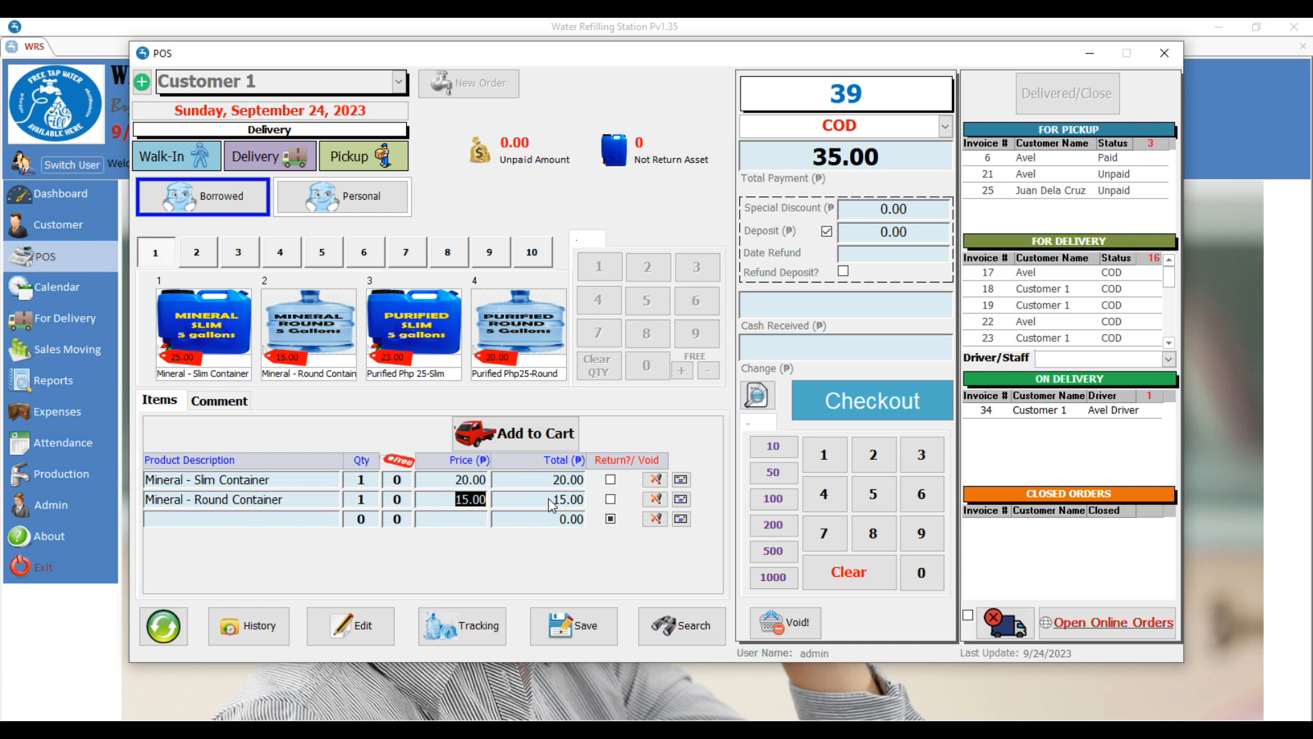
text(16)
key(Return)
key(Return)
click(817, 394)
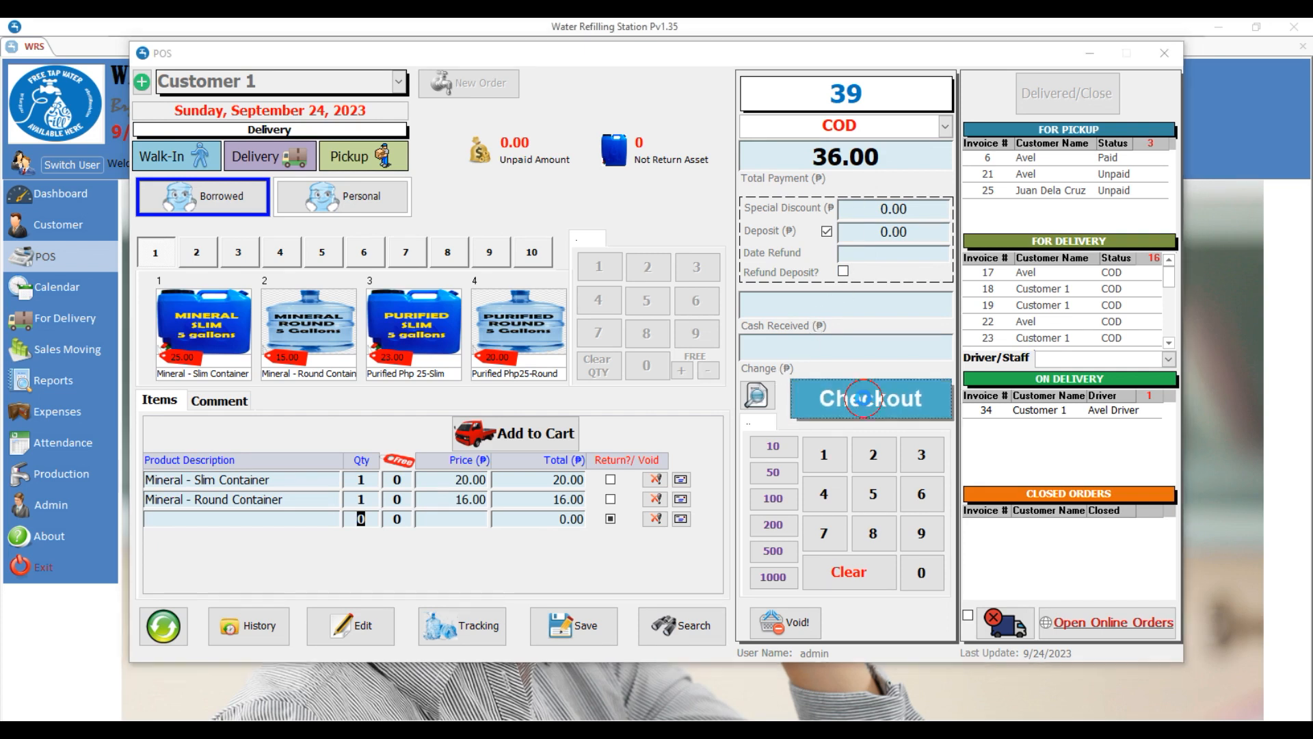
click(739, 430)
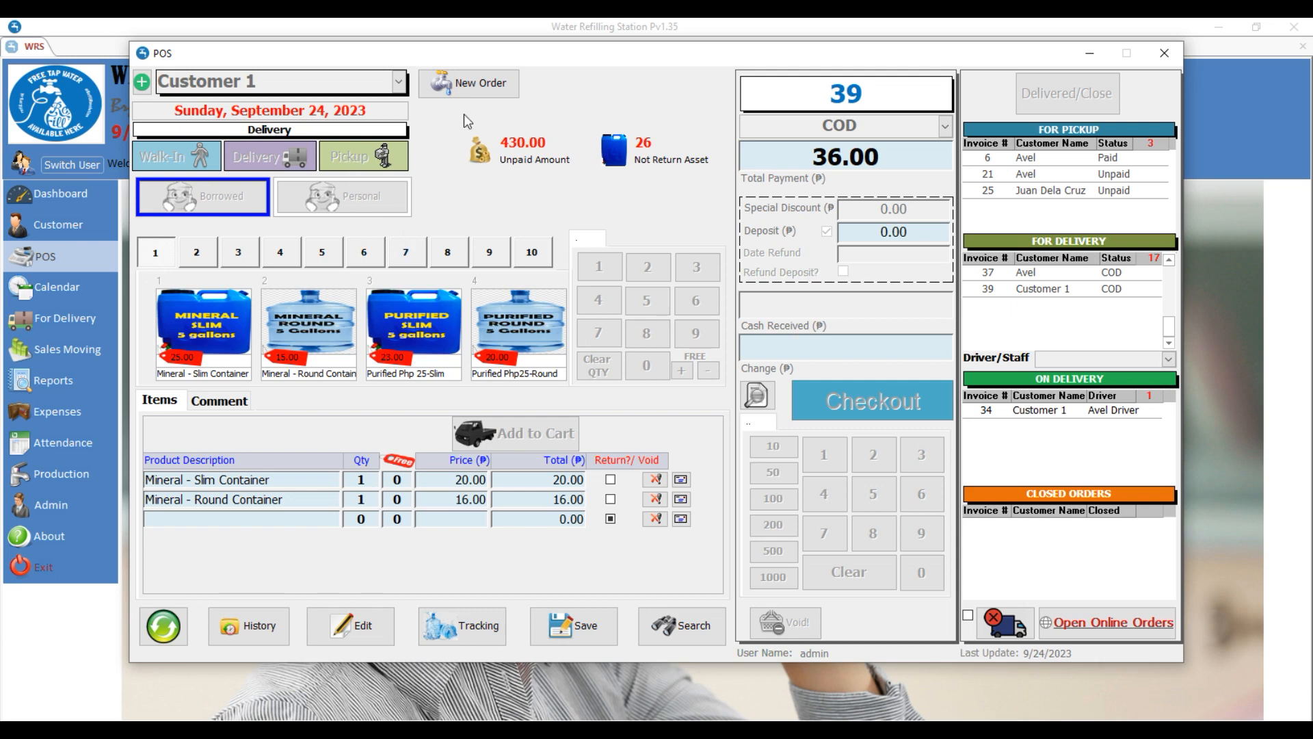
Step: Start a new pickup order with a personal container for the last customer in the customer list
click(476, 88)
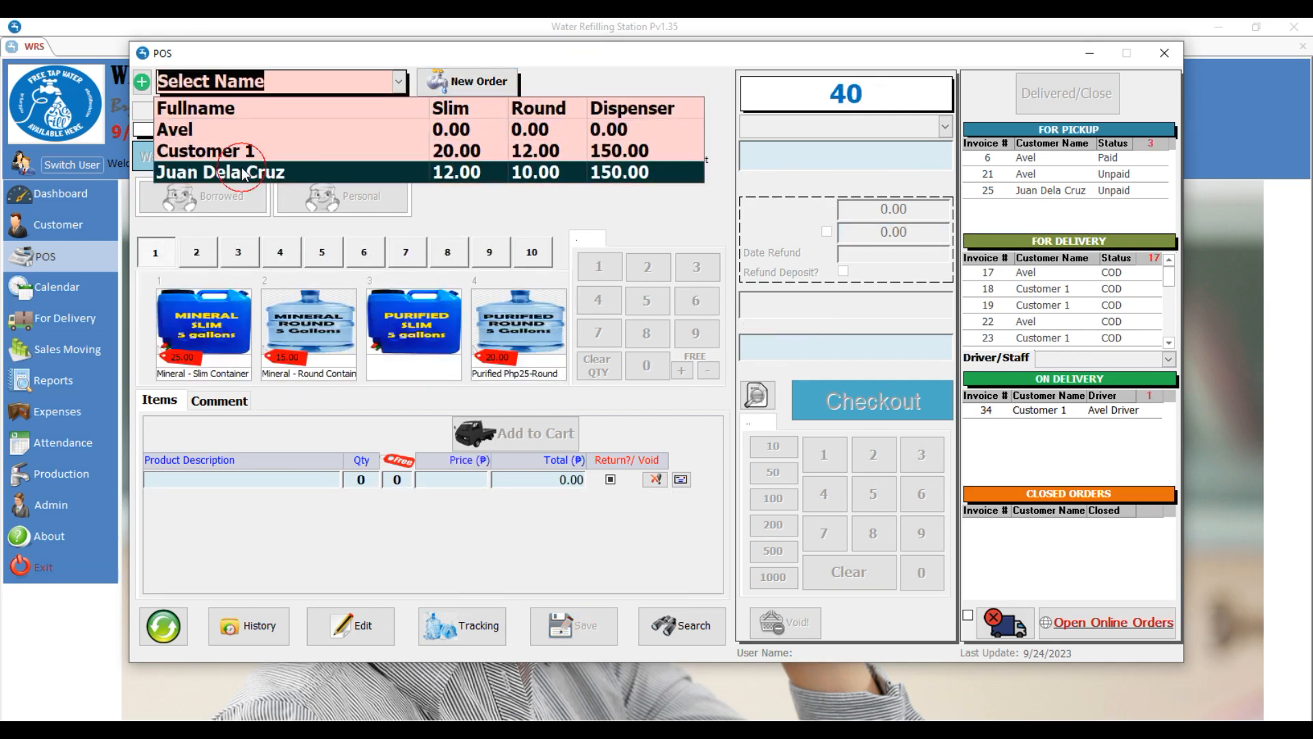
click(325, 171)
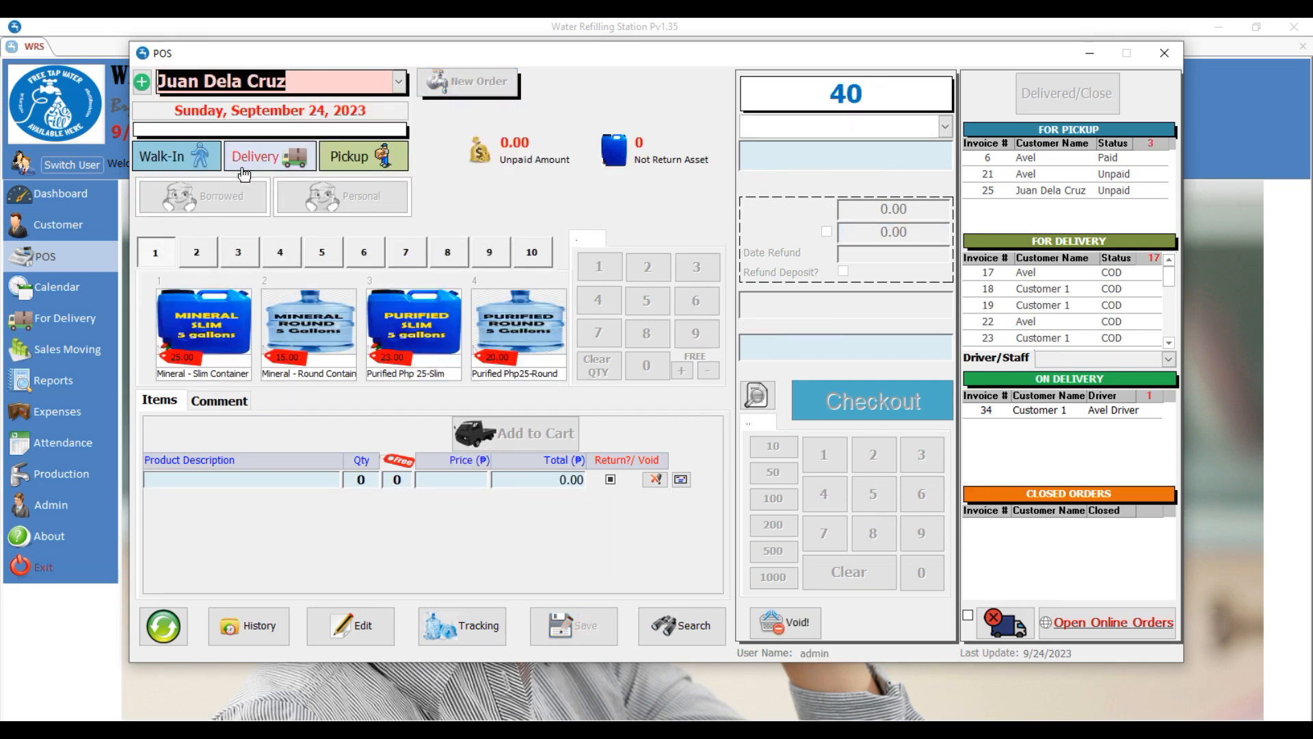
click(340, 166)
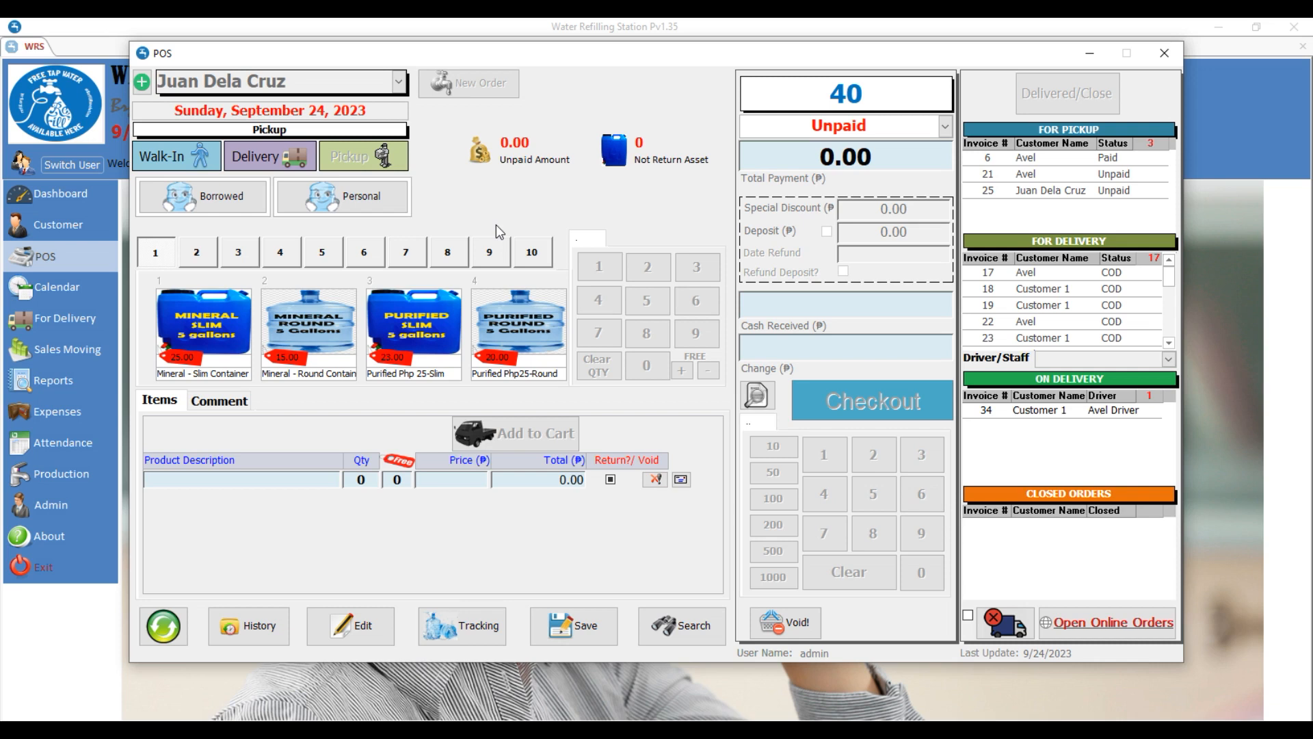
click(369, 208)
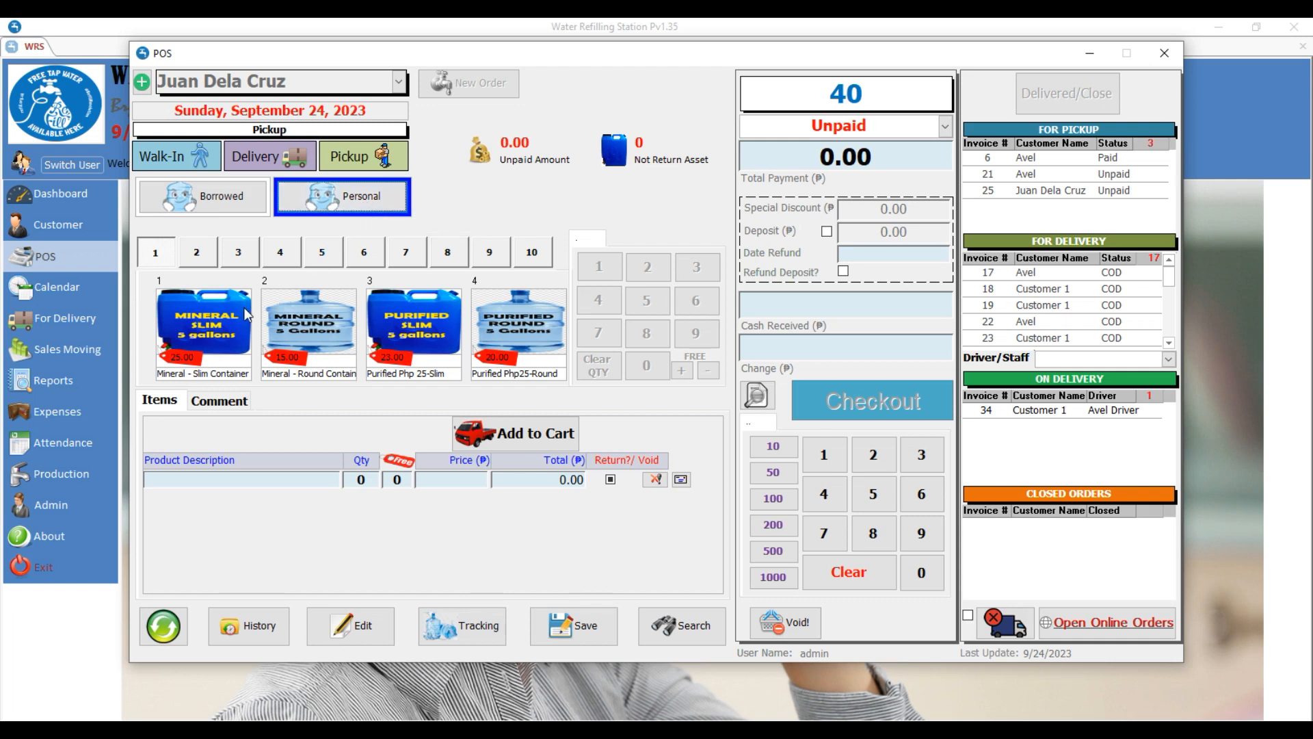
Step: Add the Mineral - Slim Container to the pickup order's cart with a quantity of 10
click(218, 319)
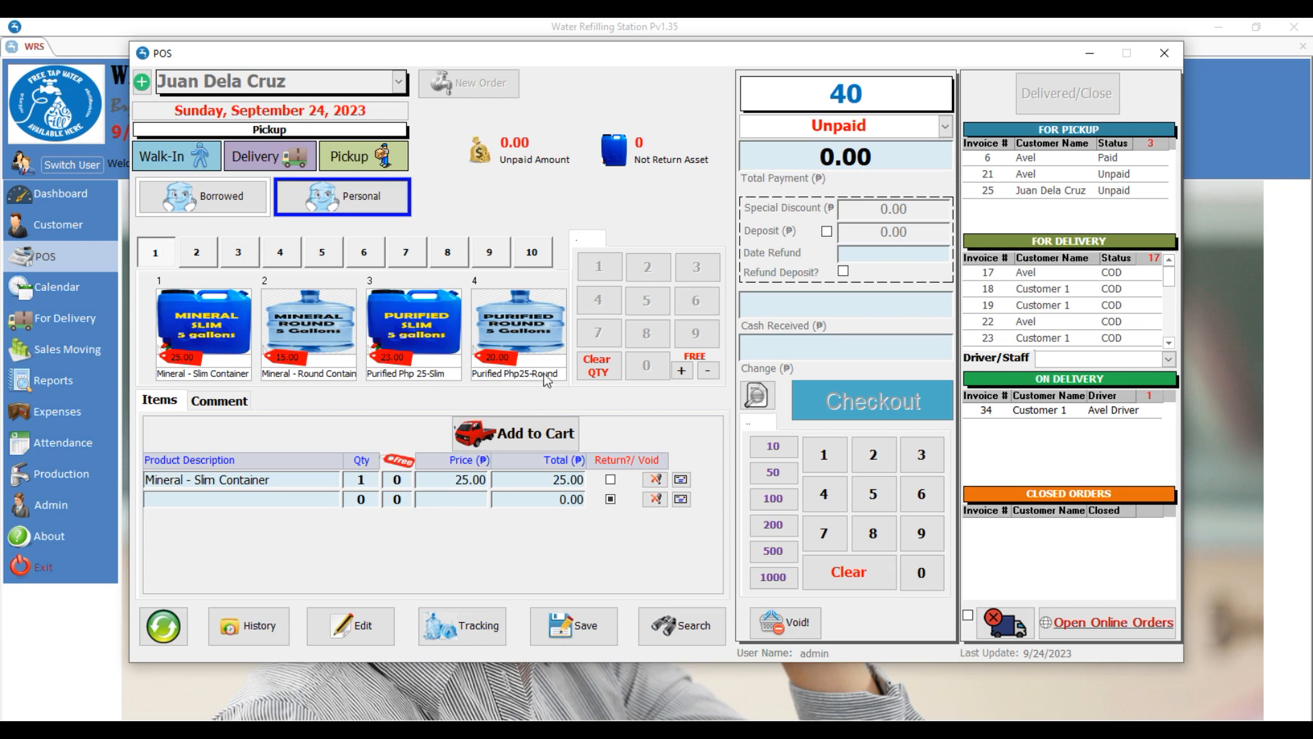
click(599, 366)
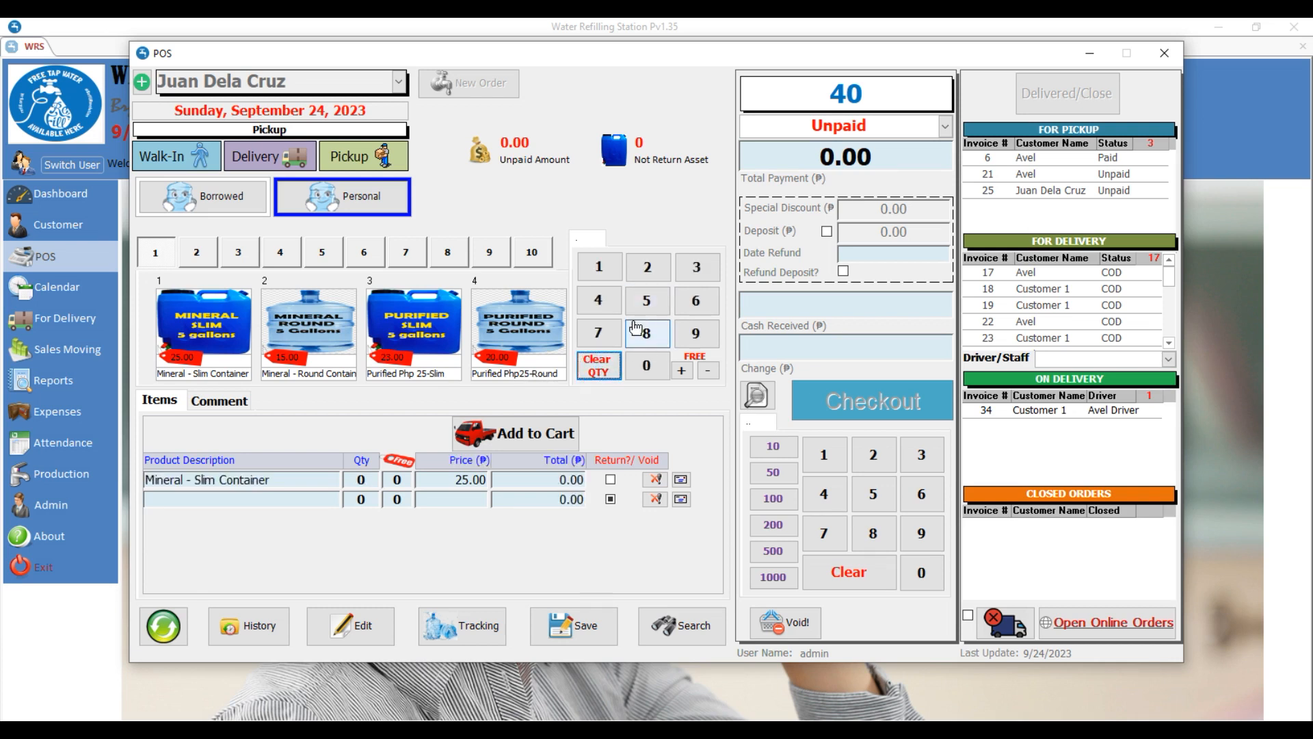
click(600, 267)
click(650, 373)
click(547, 428)
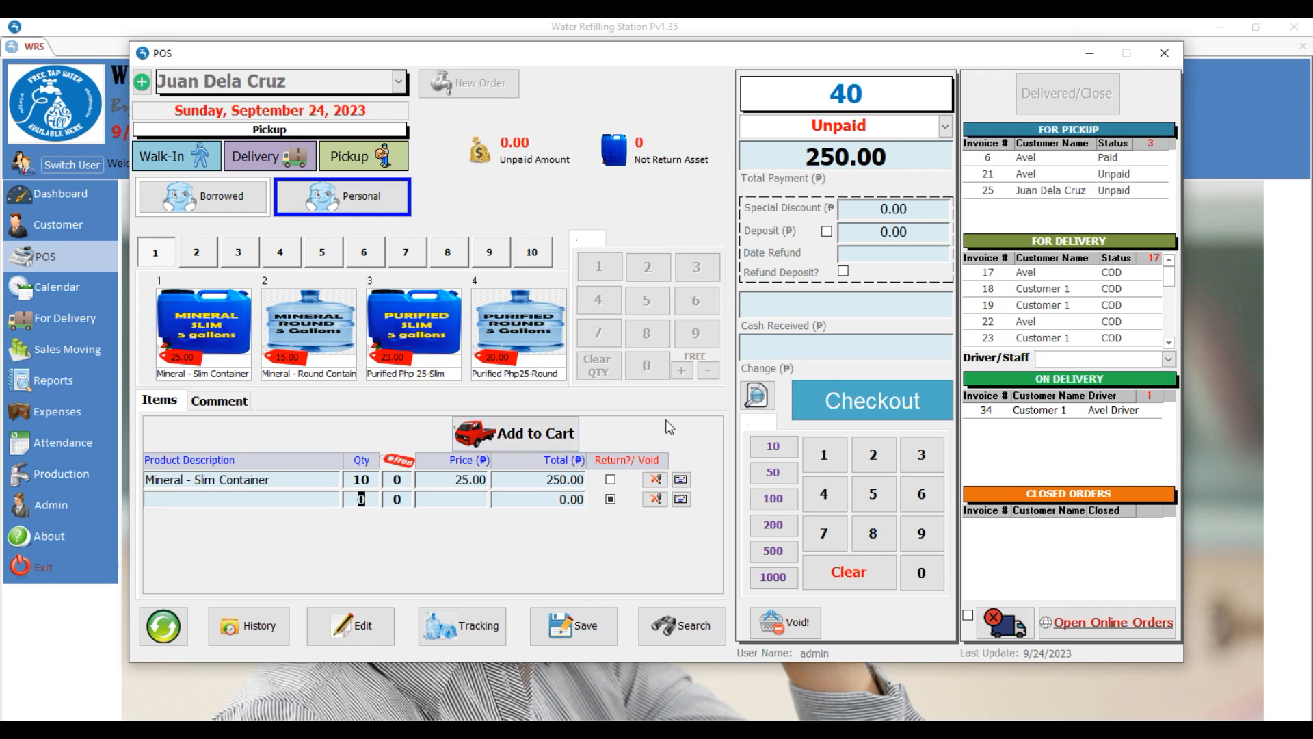
Step: Apply a special discount of 20 and check out the pickup order without printing the invoice
drag(880, 211, 957, 216)
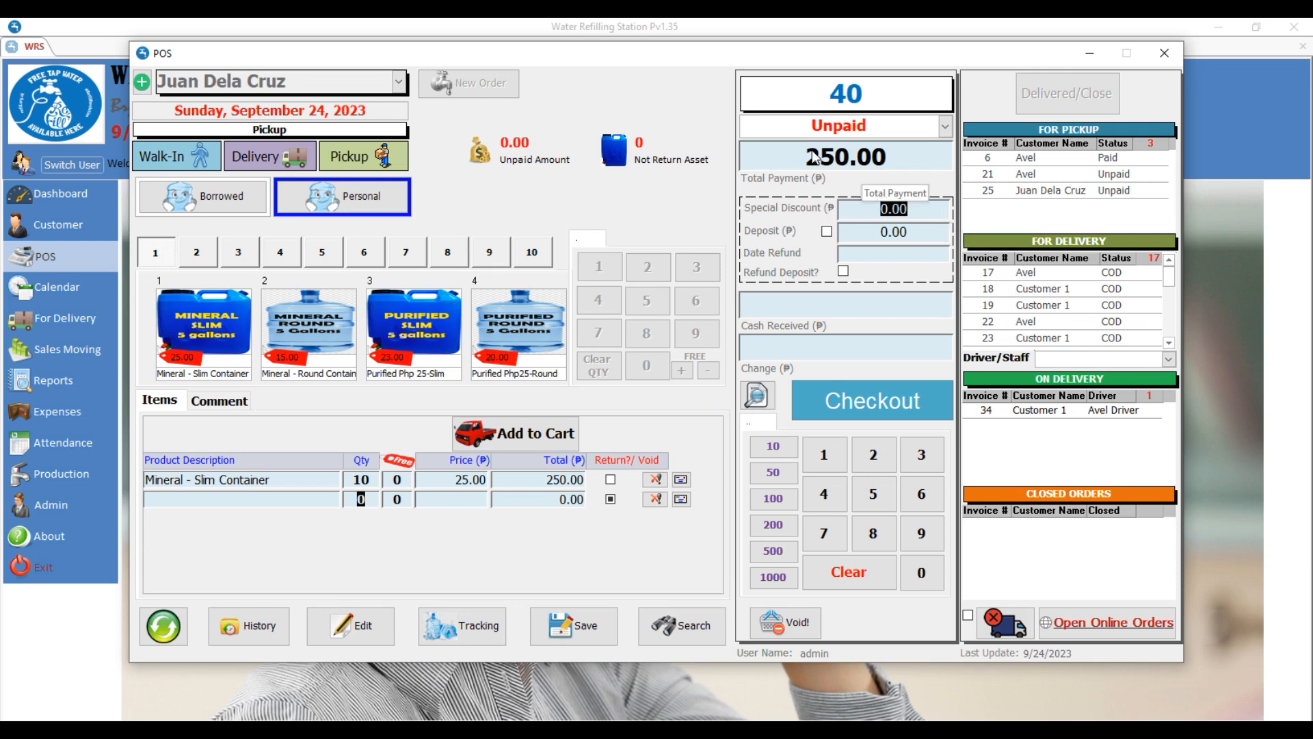
text(20)
key(Tab)
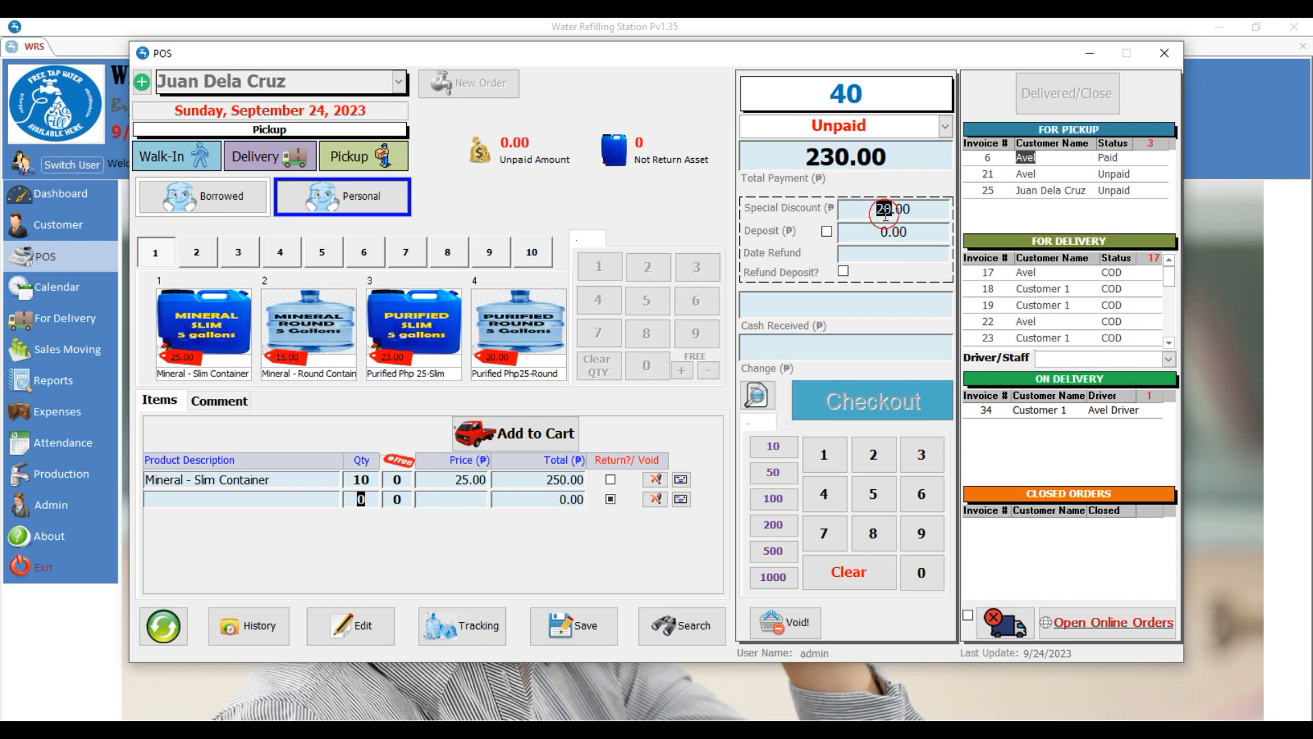
click(874, 303)
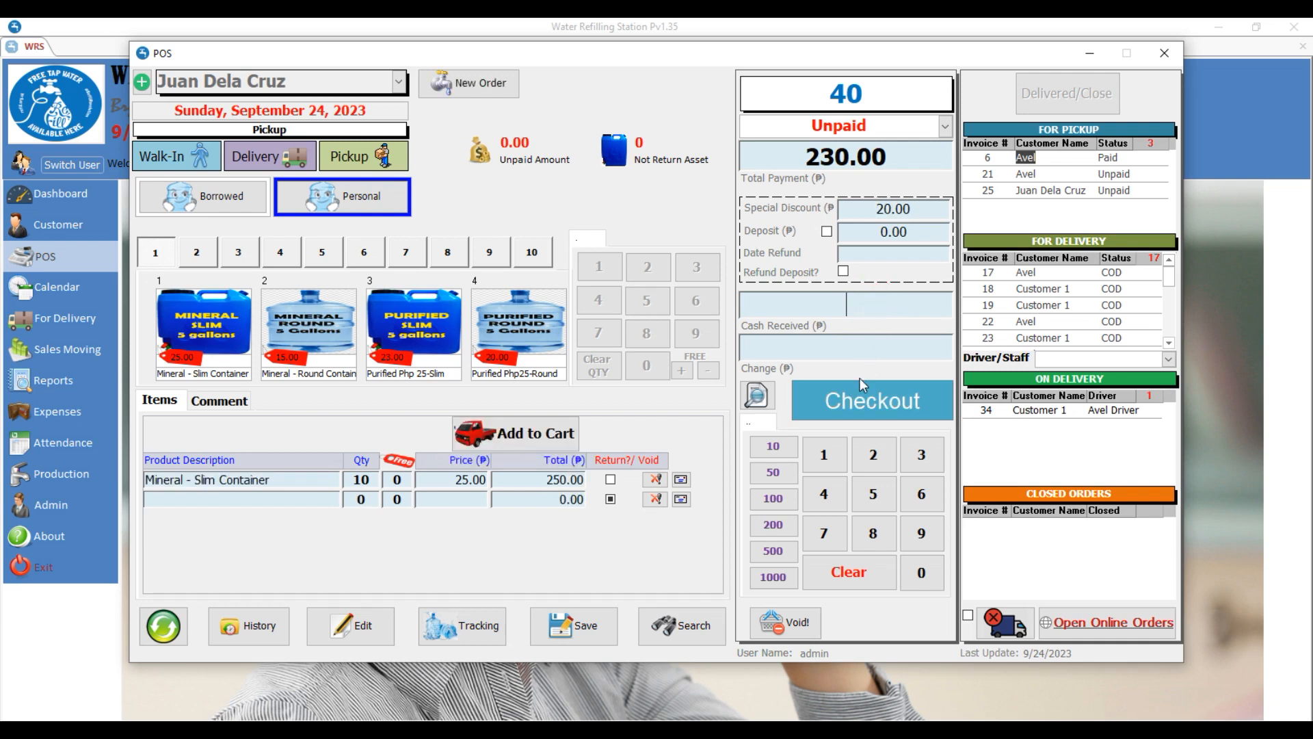
click(866, 397)
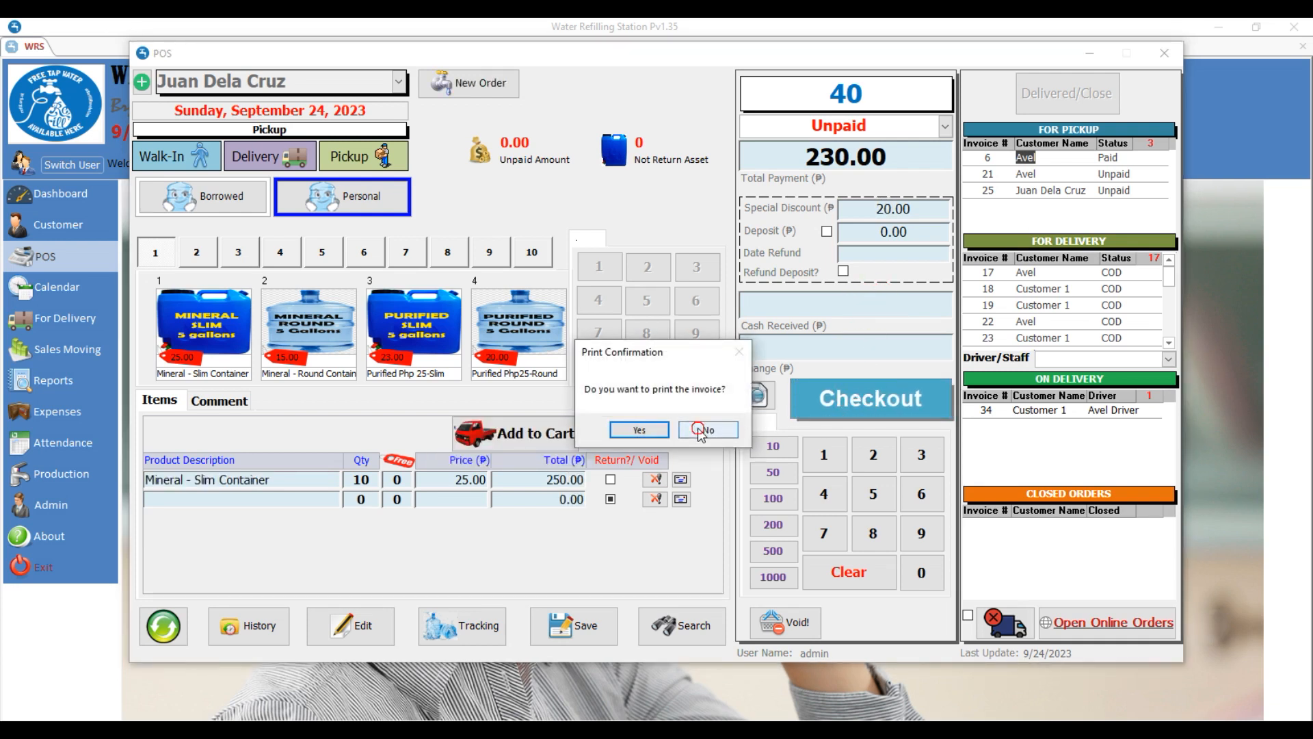
click(705, 430)
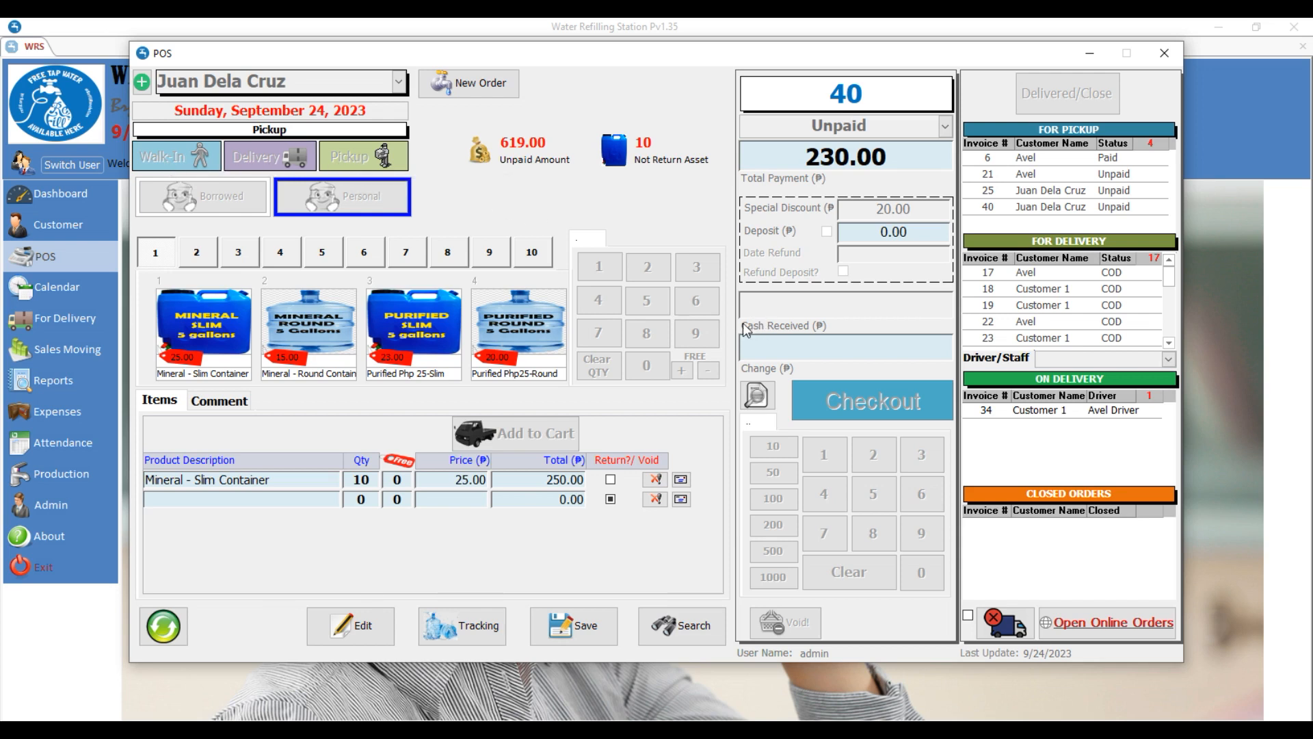
Step: Check the latest entries in the For Delivery list and close the POS window
drag(1171, 280, 1167, 357)
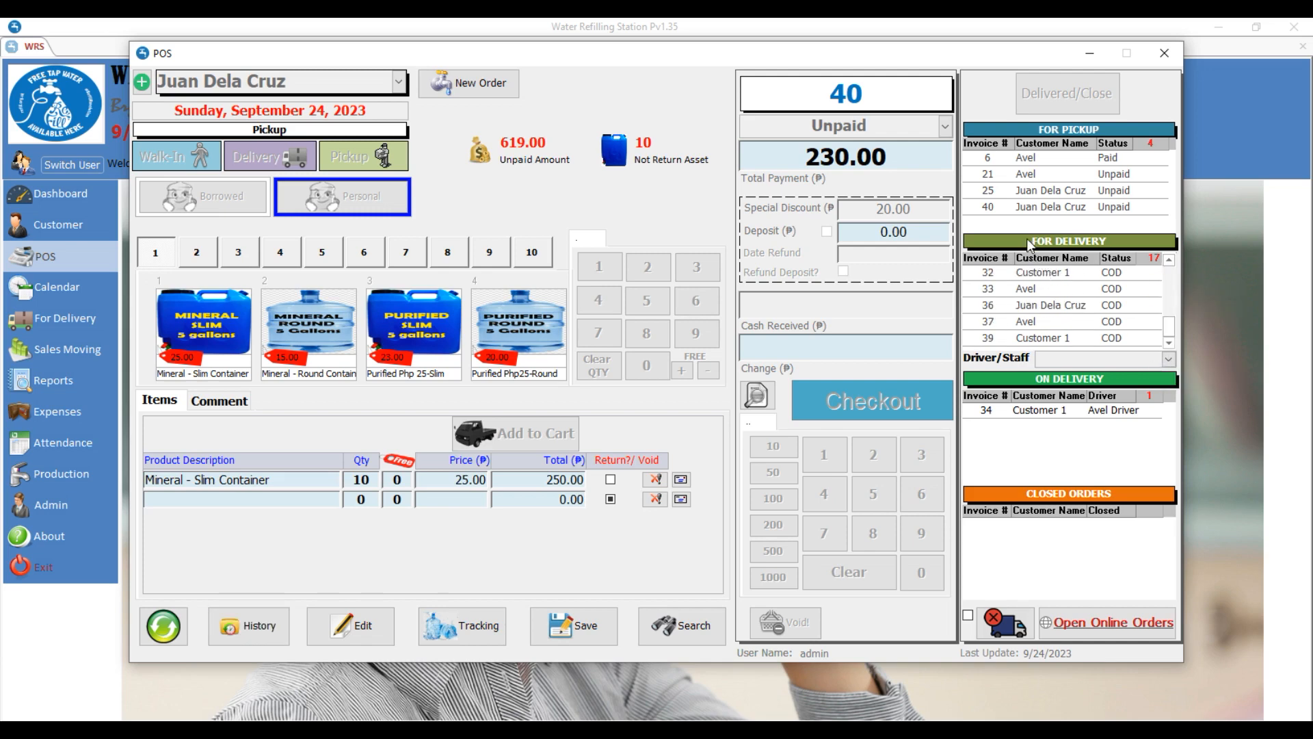
click(1162, 57)
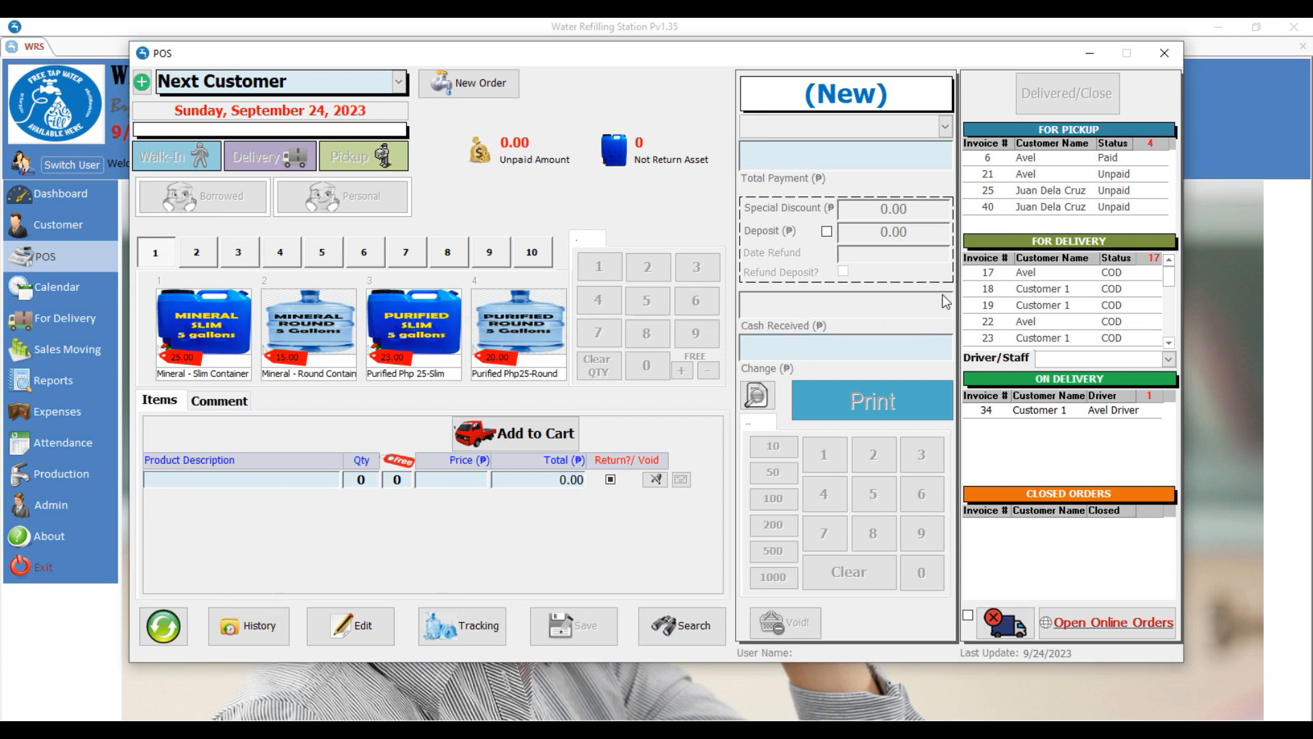
Step: Open the order search and list the orders for the year 2023
click(715, 613)
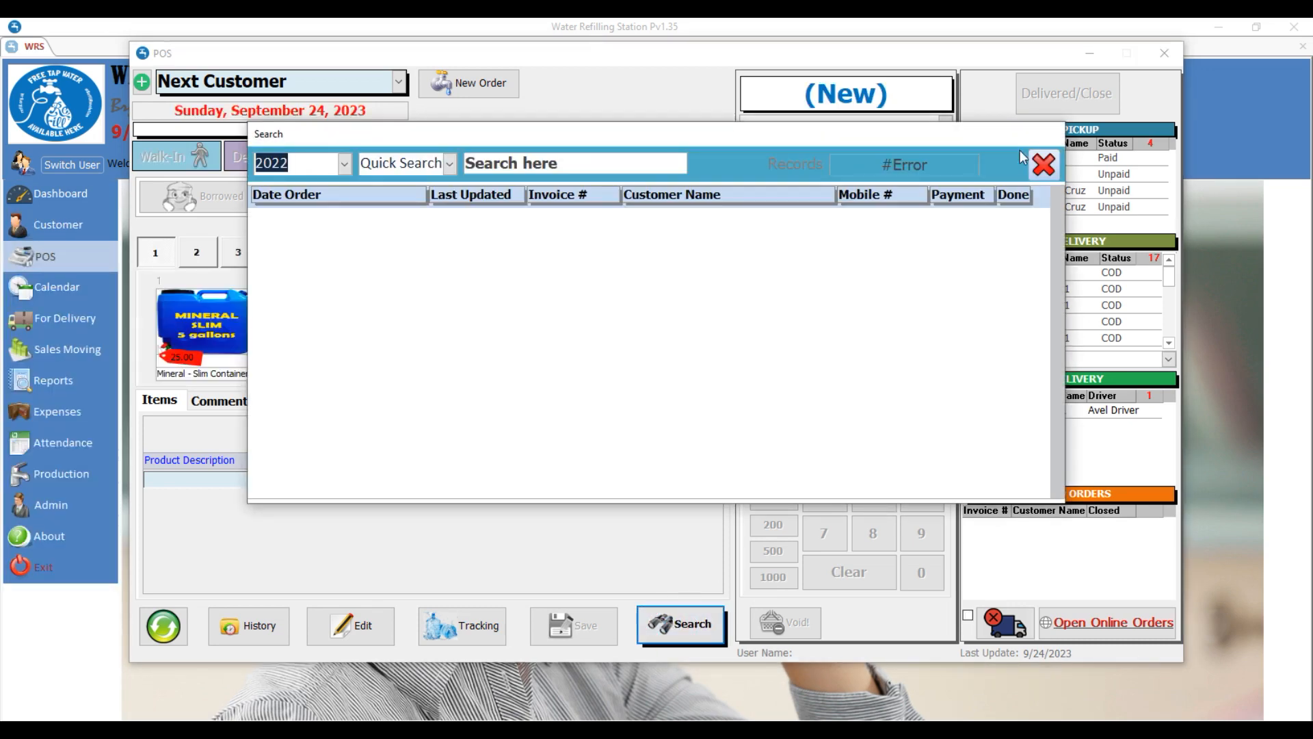
click(344, 163)
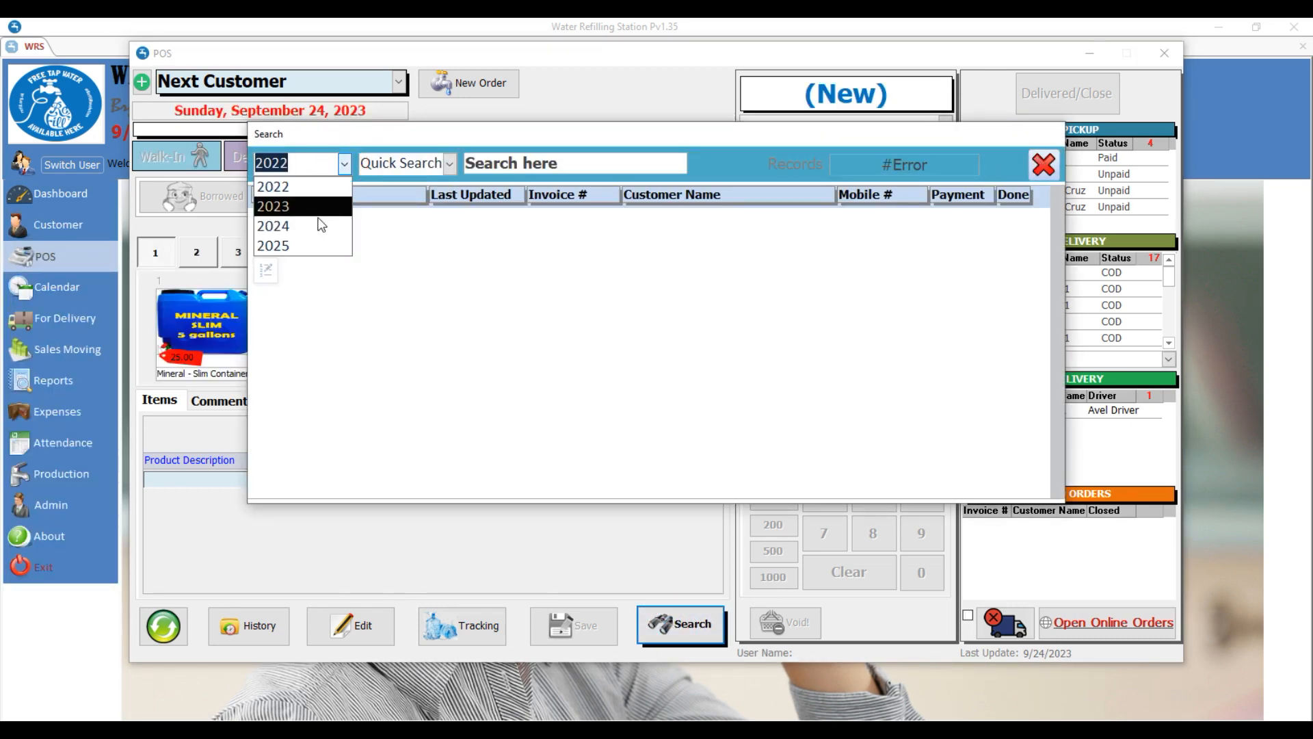
click(317, 207)
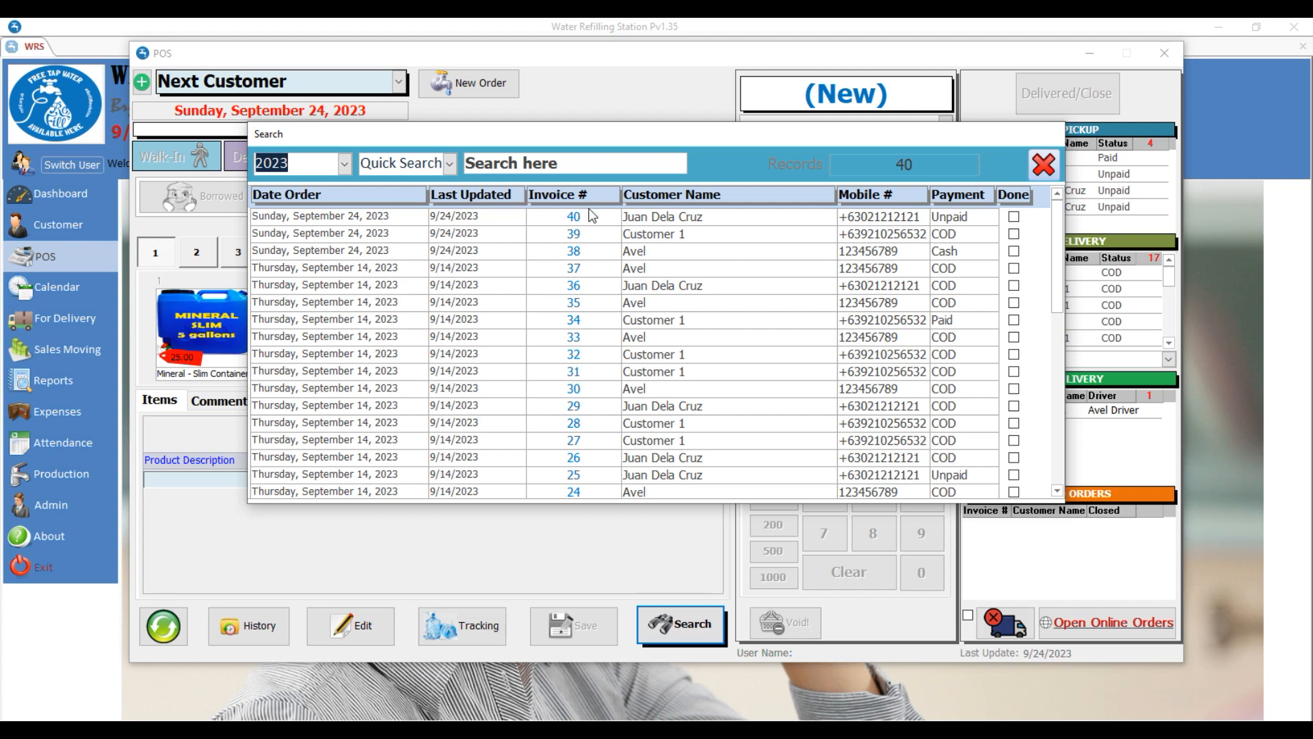
Step: Leave the order search, open the newest For Pickup order and fill its customer notification with the For Pickup template, then dismiss it unsent
click(1044, 164)
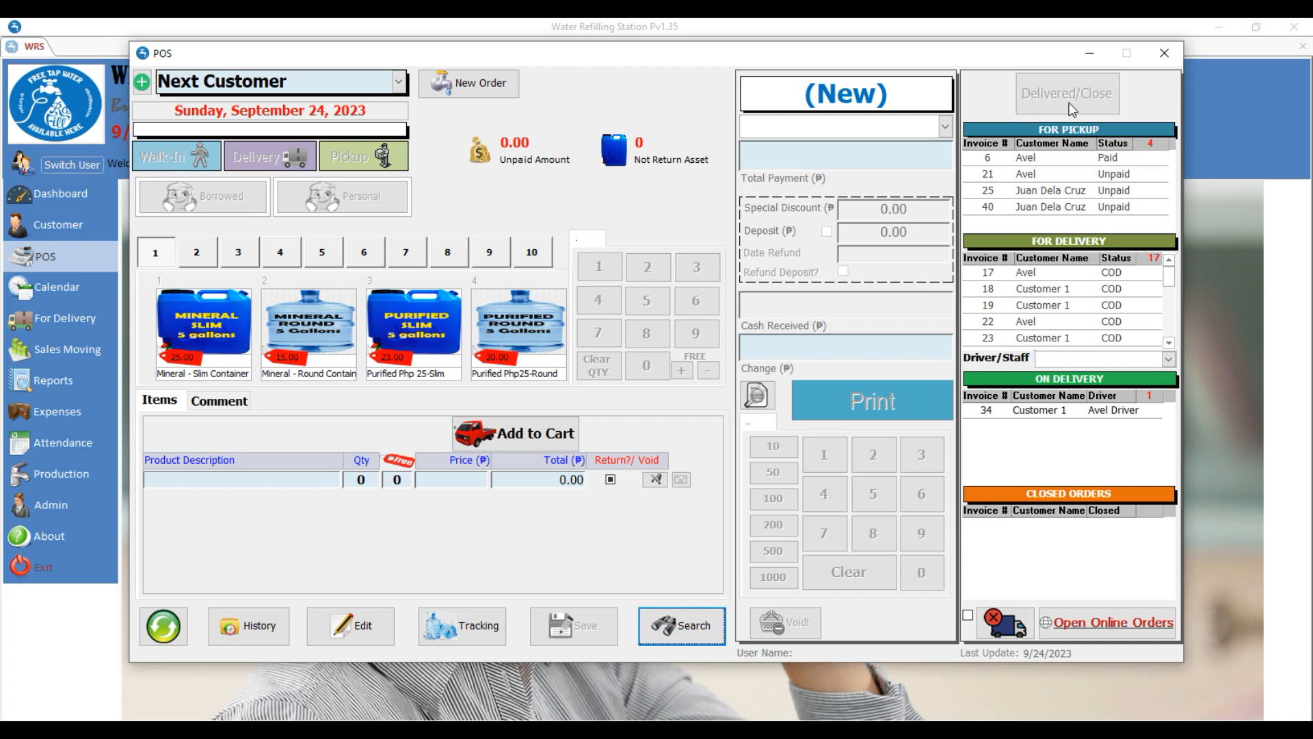
double_click(1029, 207)
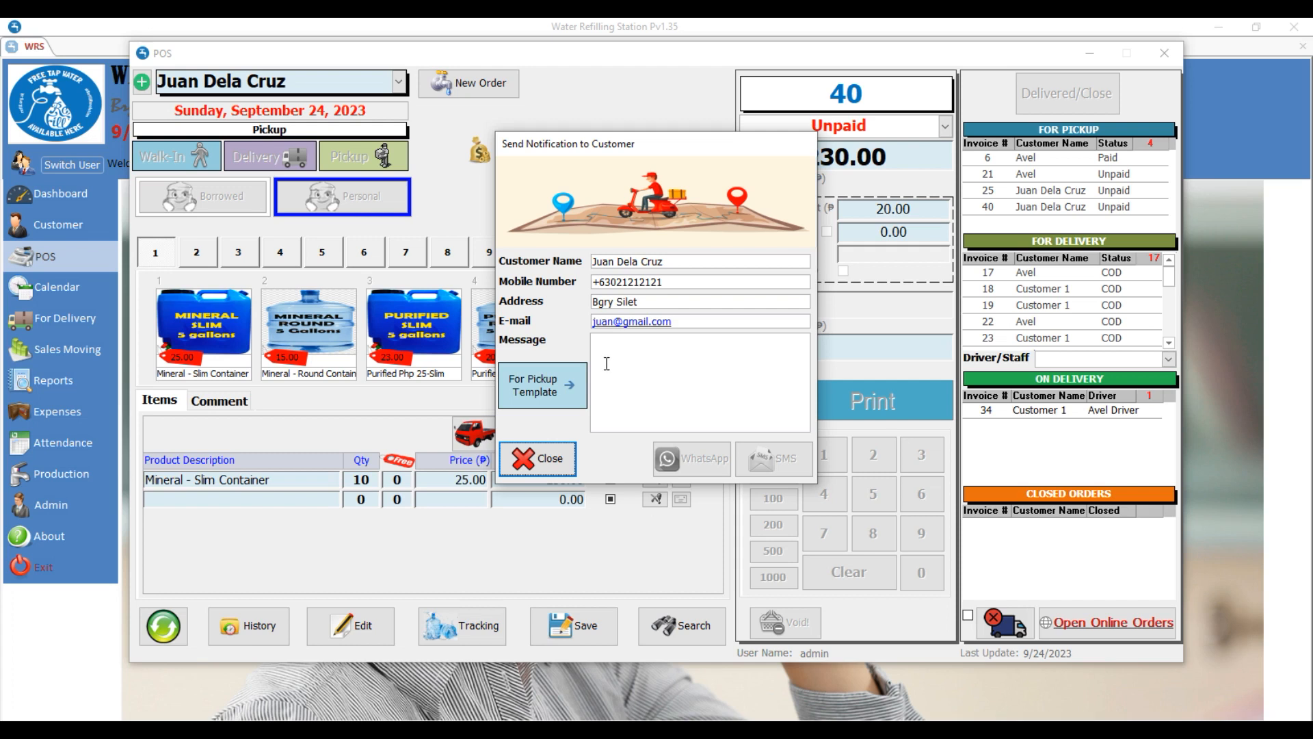
click(557, 378)
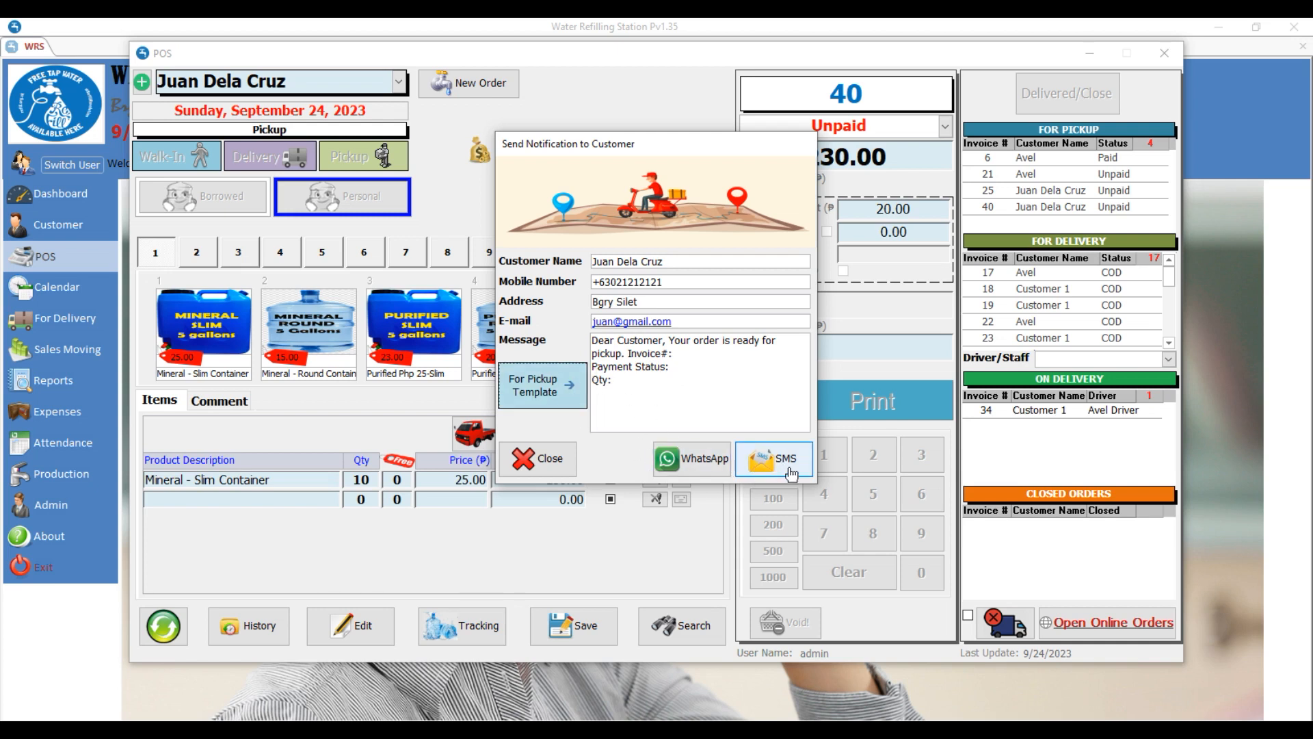
click(543, 469)
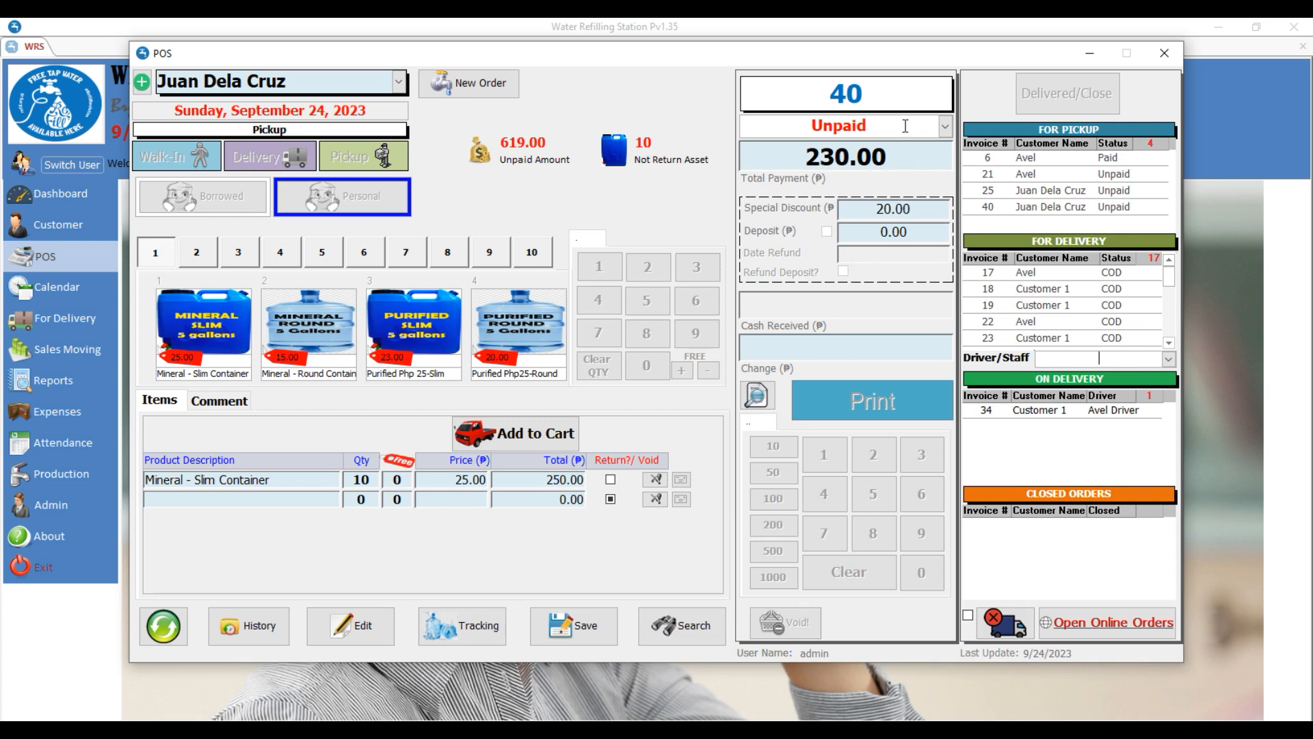
Step: Settle the pickup order as Paid with 250 cash received and mark it as delivered/closed
click(945, 126)
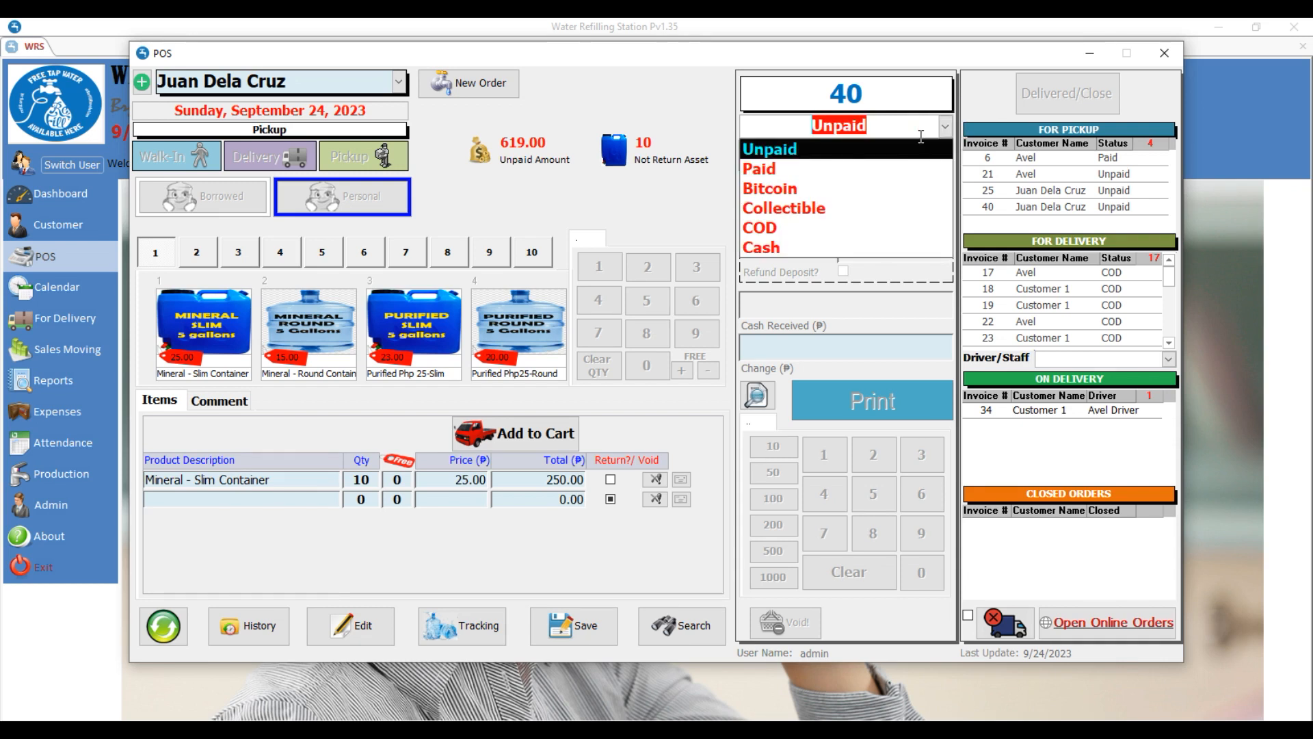
click(799, 165)
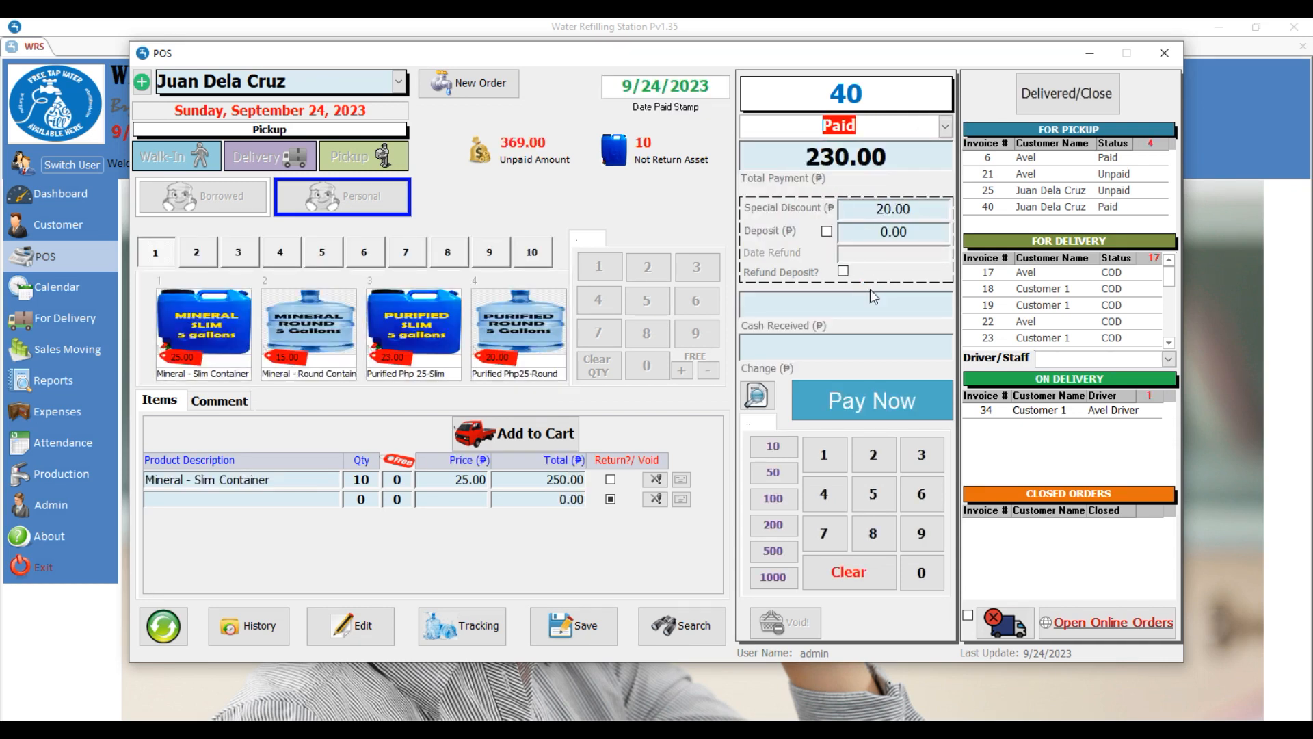
click(851, 301)
text(250)
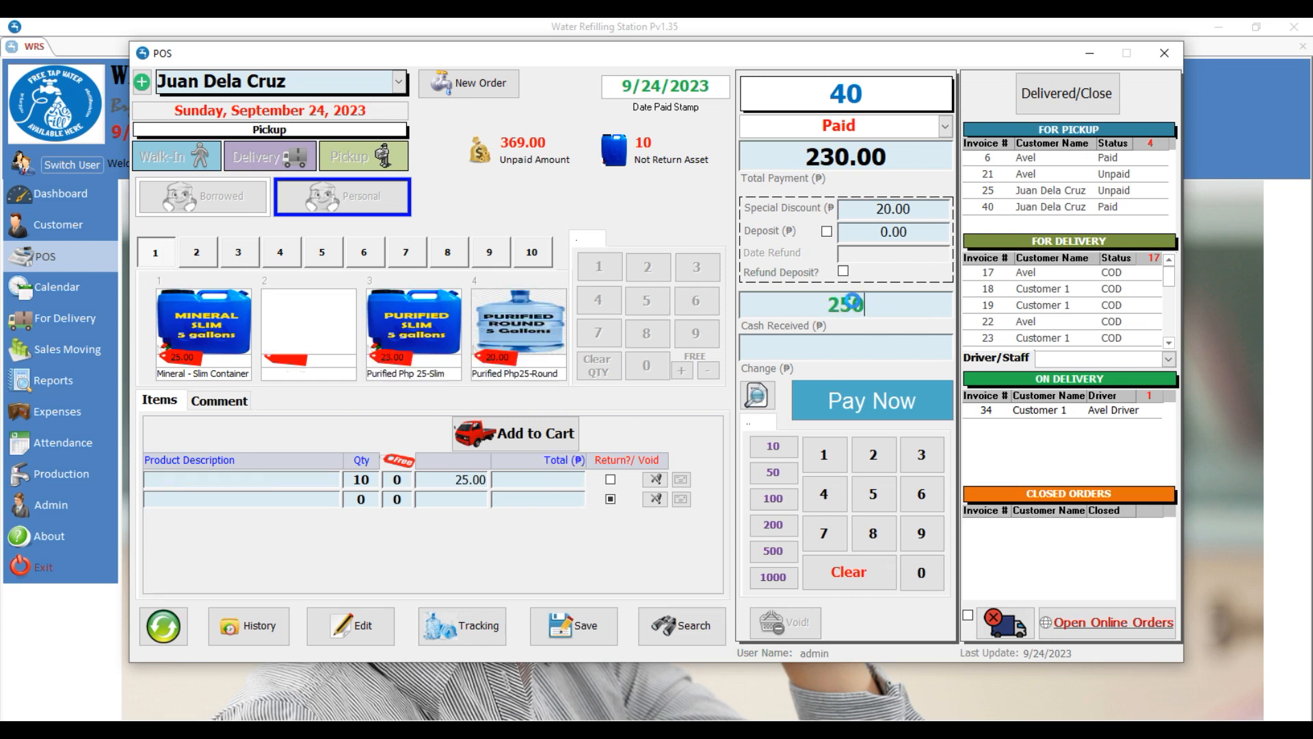
key(Return)
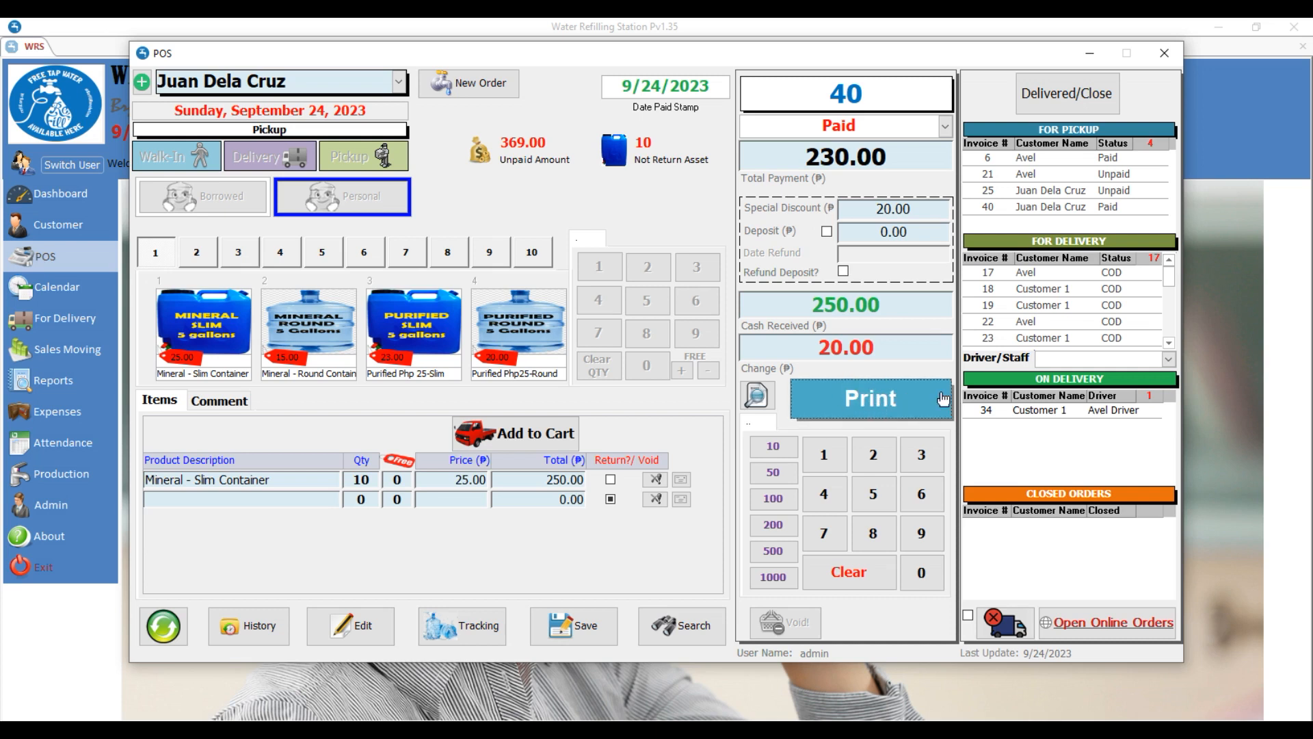
click(1053, 105)
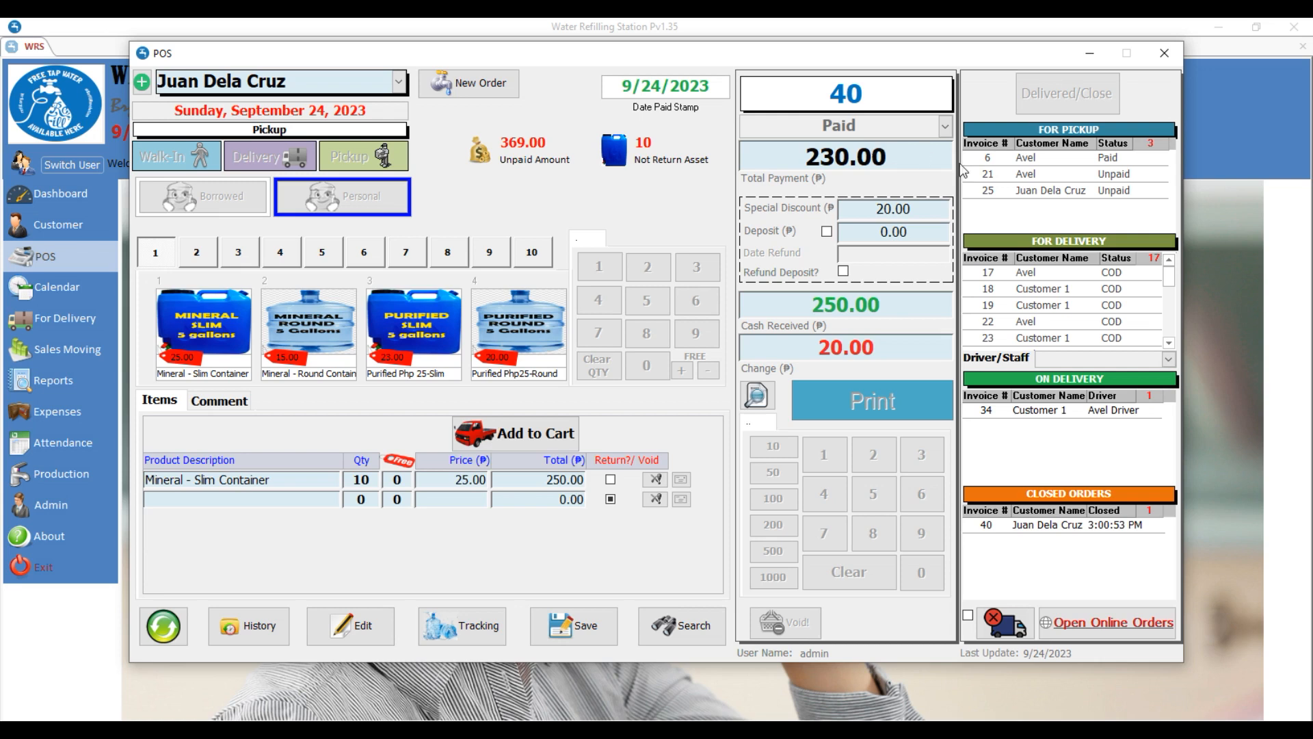
Step: Open the last order in the For Delivery list and assign the available driver to it
drag(1172, 277, 1173, 329)
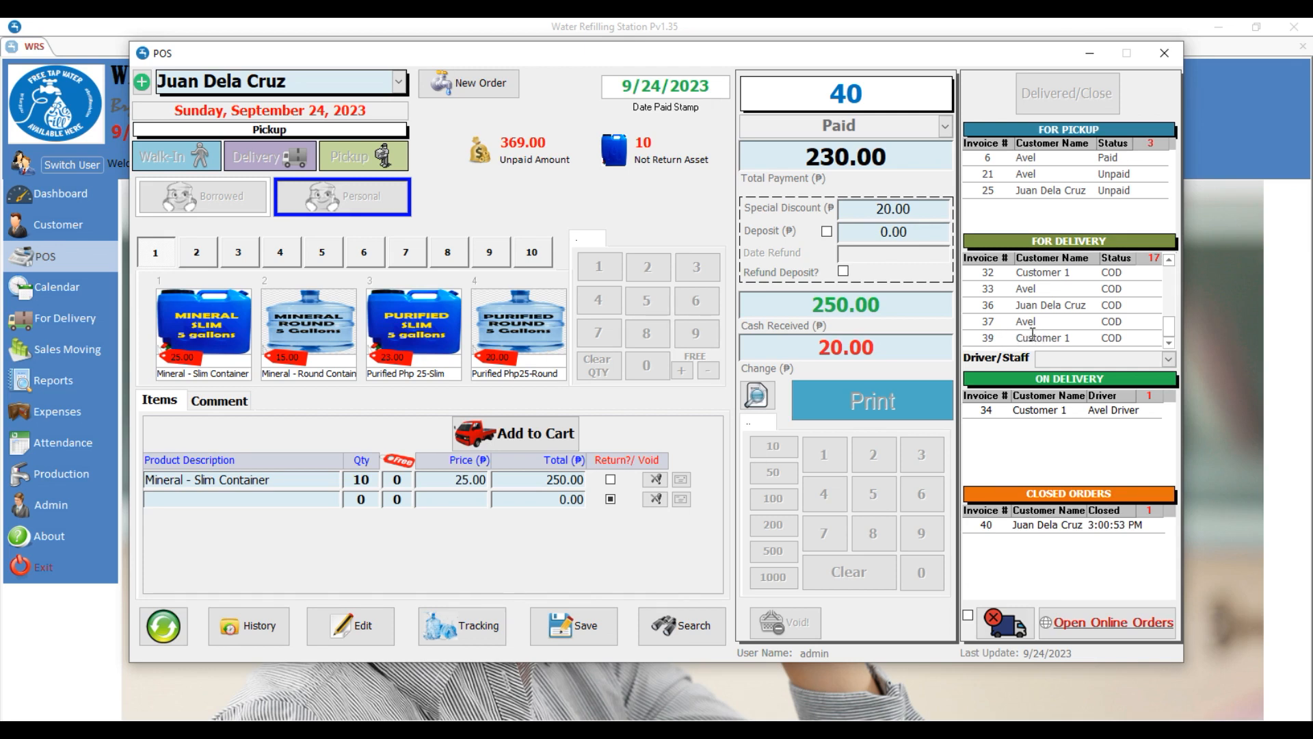
click(1056, 338)
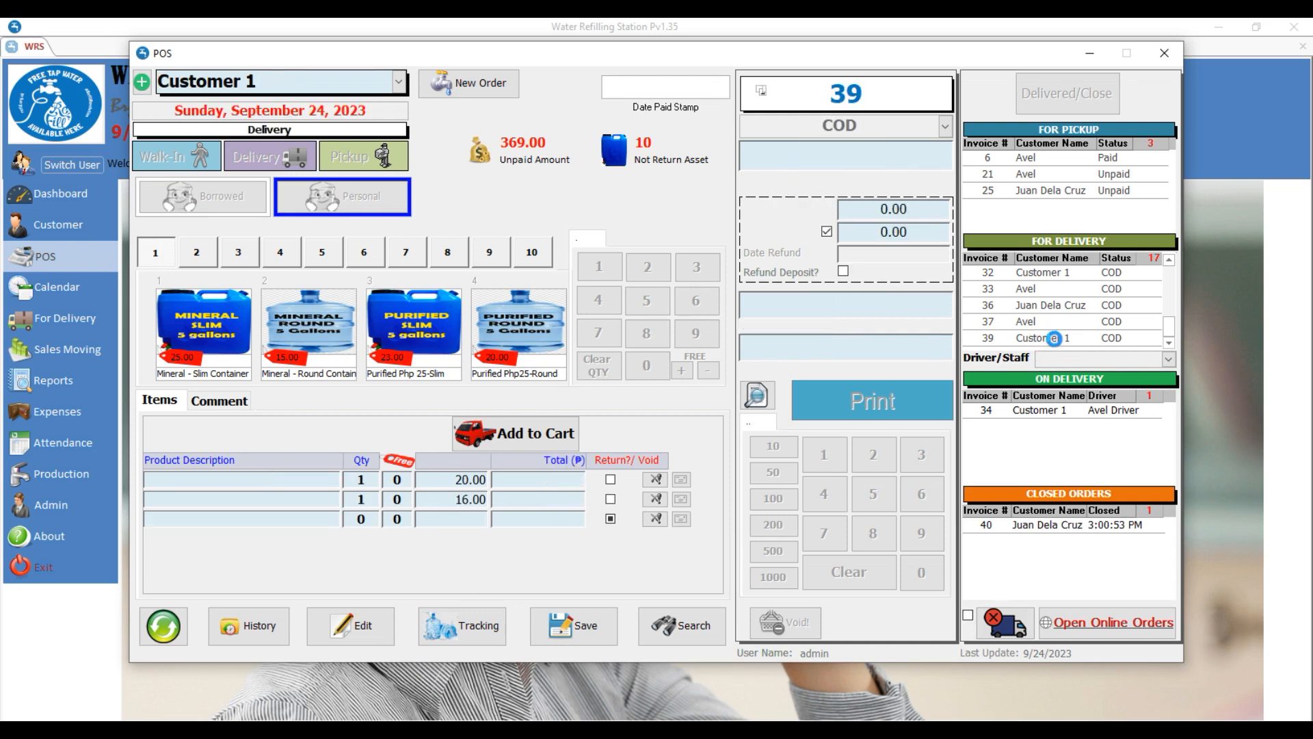
click(1064, 359)
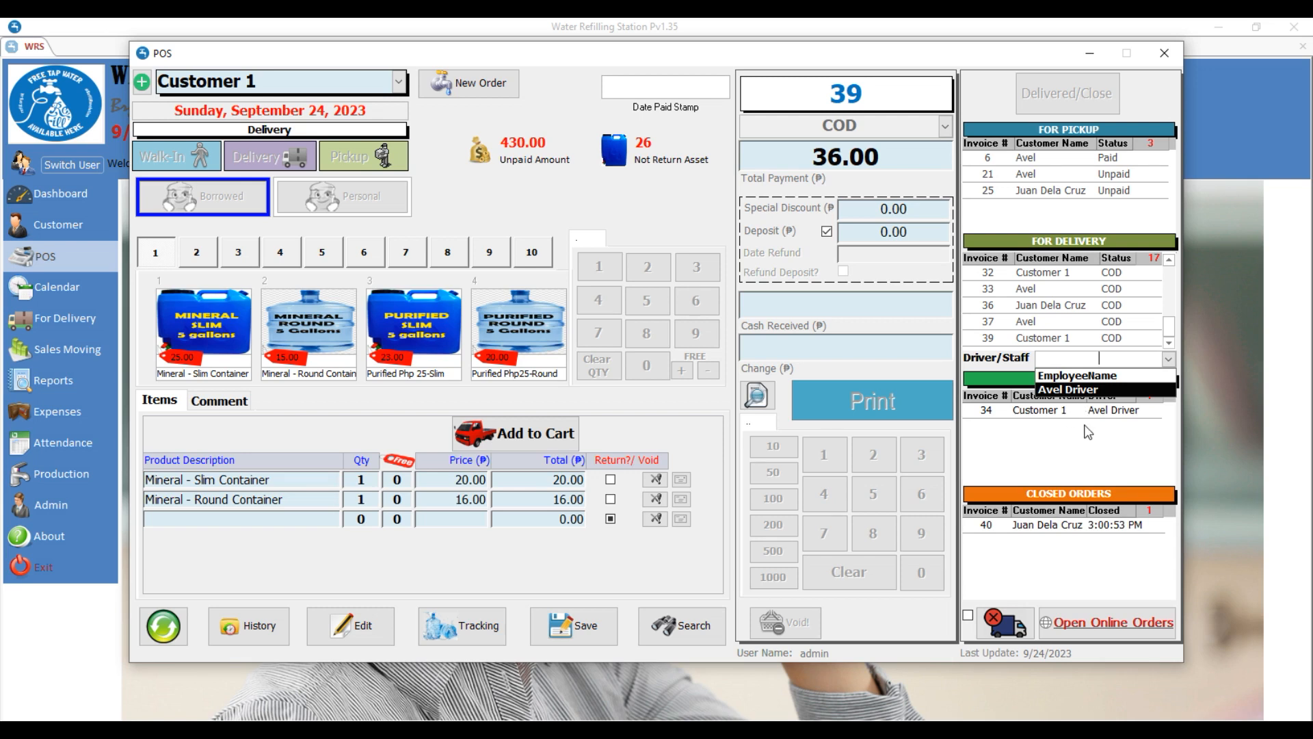
click(1060, 390)
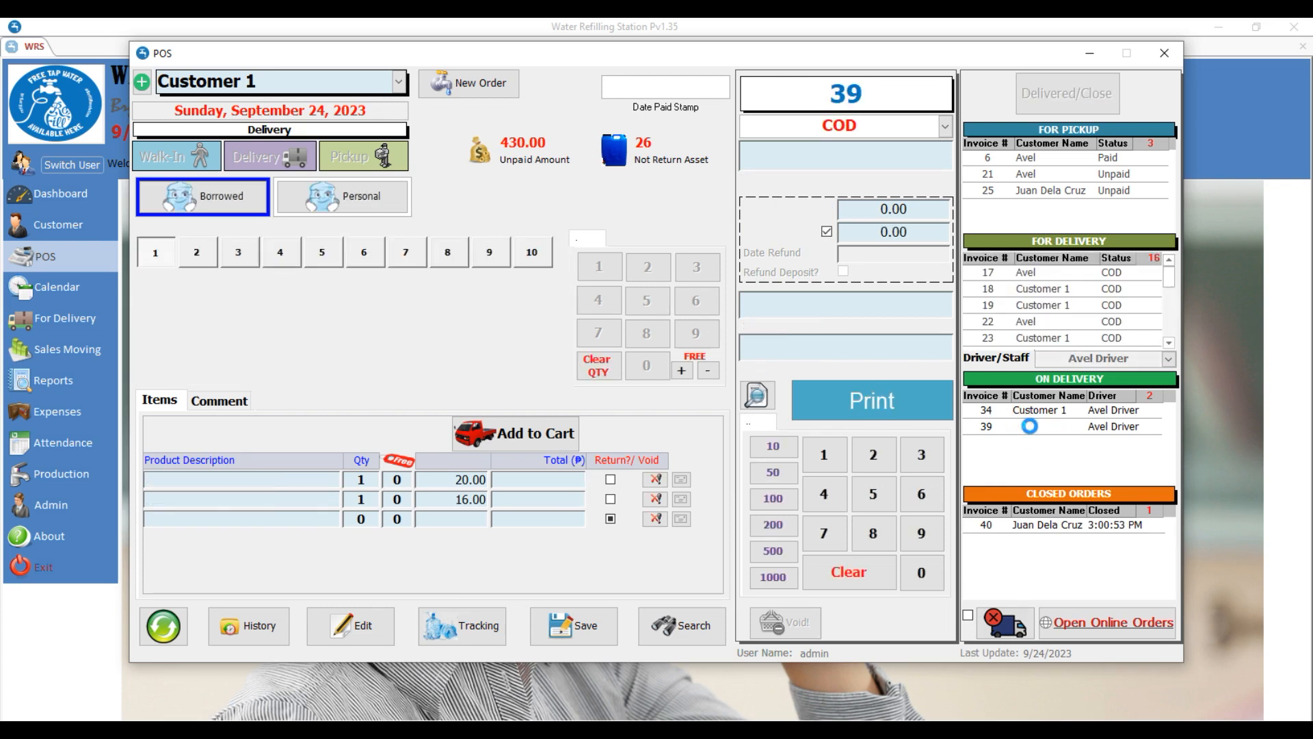
Step: Open the newly dispatched On Delivery order, set its payment status to Paid and mark it as delivered/closed
double_click(1031, 426)
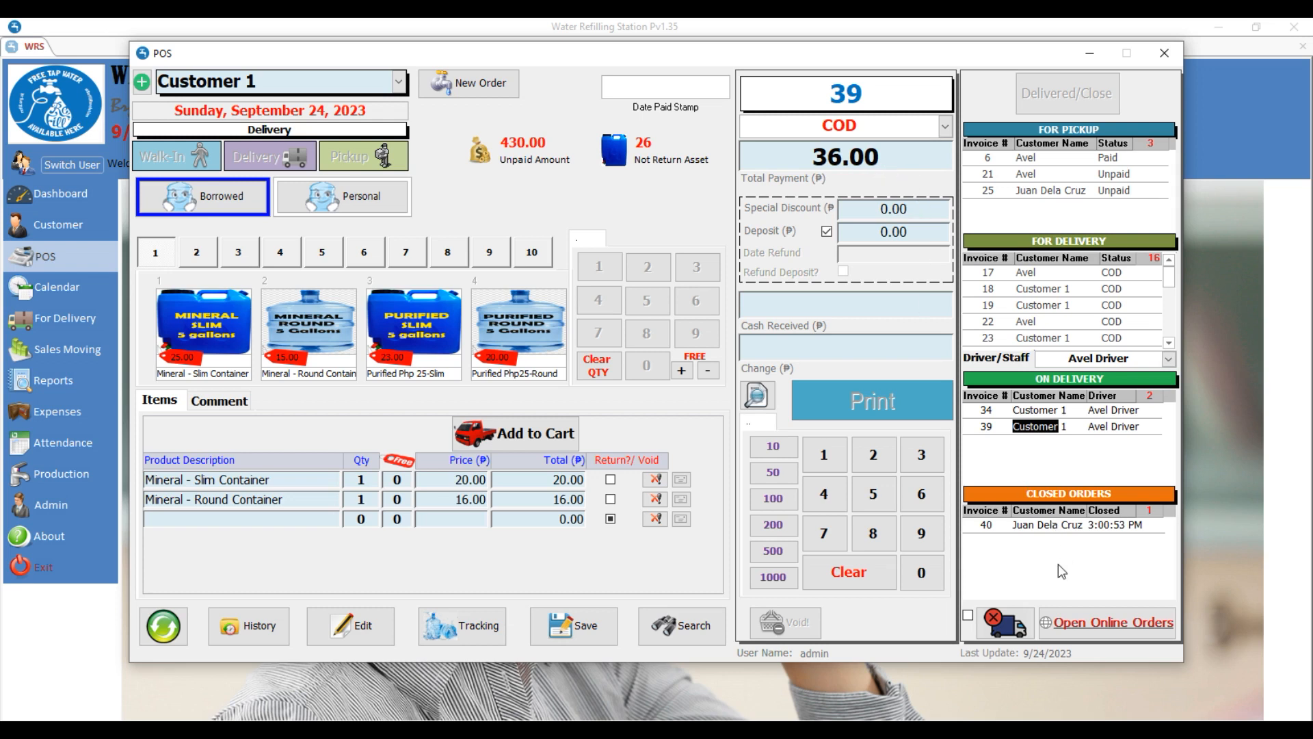
click(947, 127)
click(838, 171)
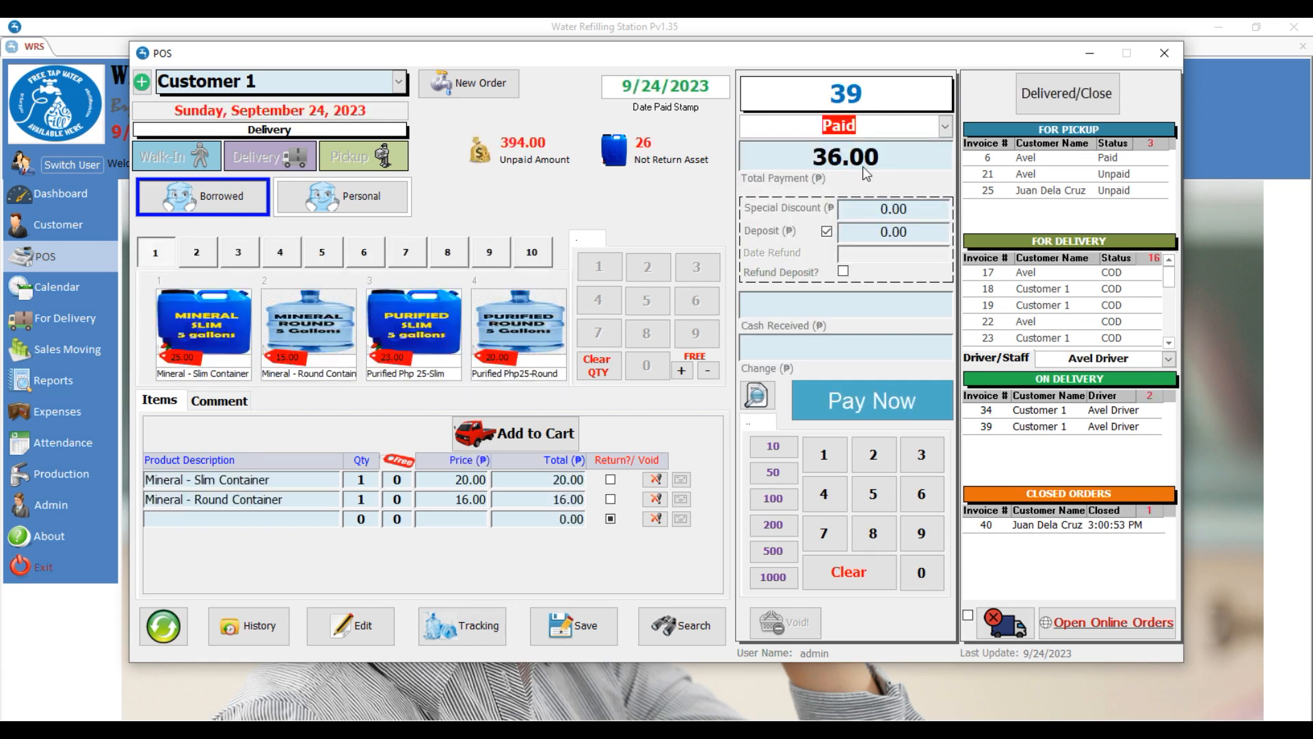
click(1057, 96)
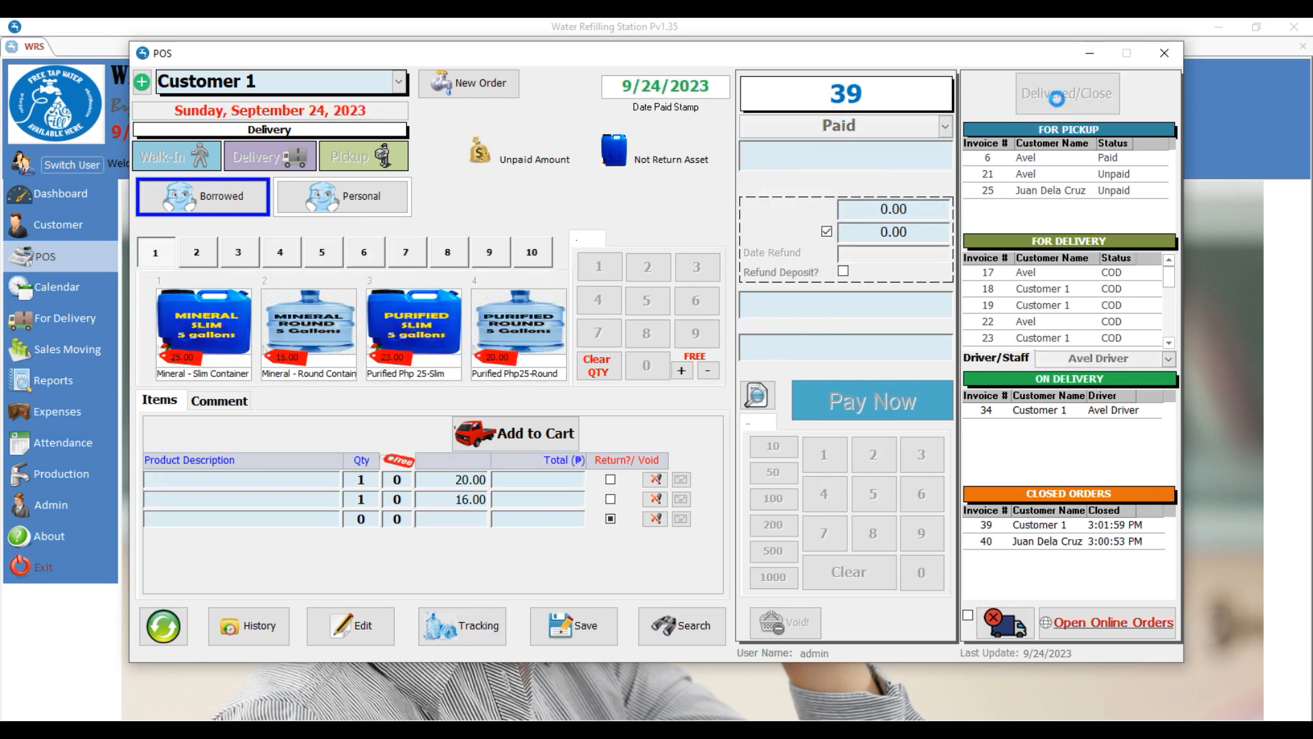
Step: Open the remaining On Delivery order for editing, set its payment status to Paid and mark it as delivered/closed
click(1053, 410)
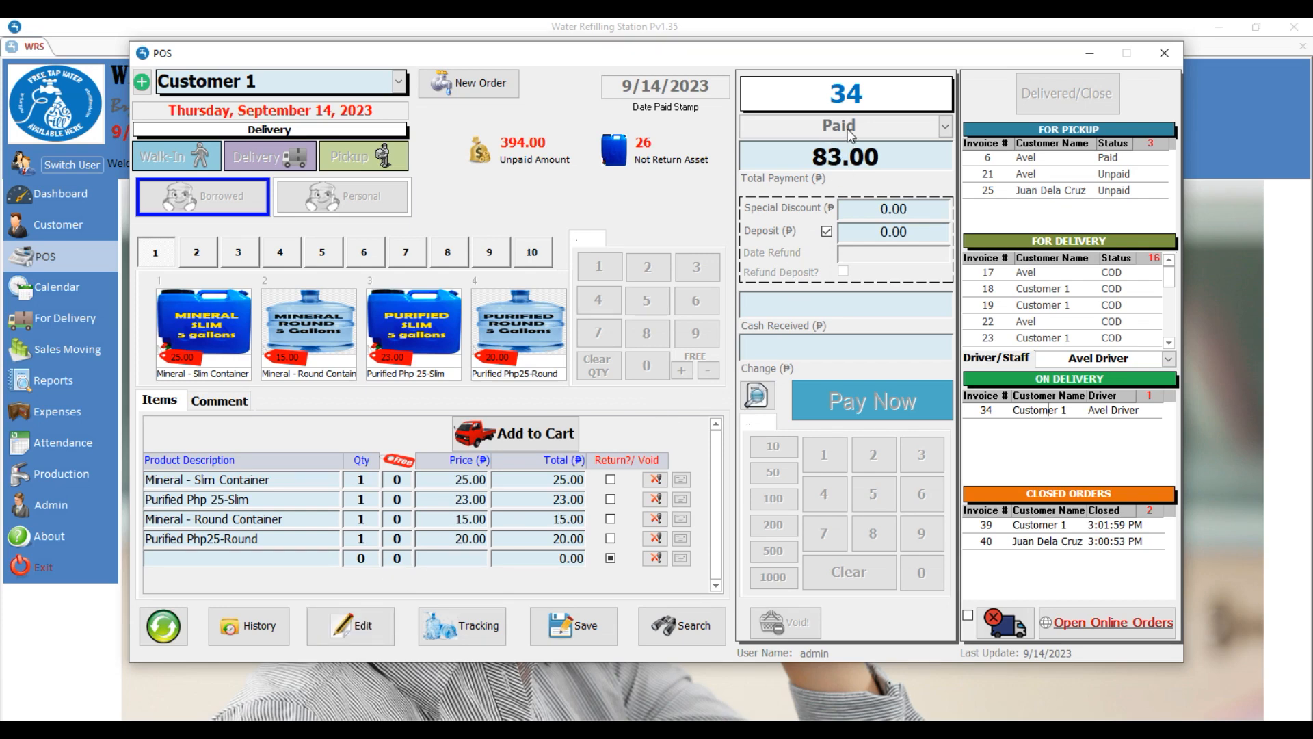
click(350, 625)
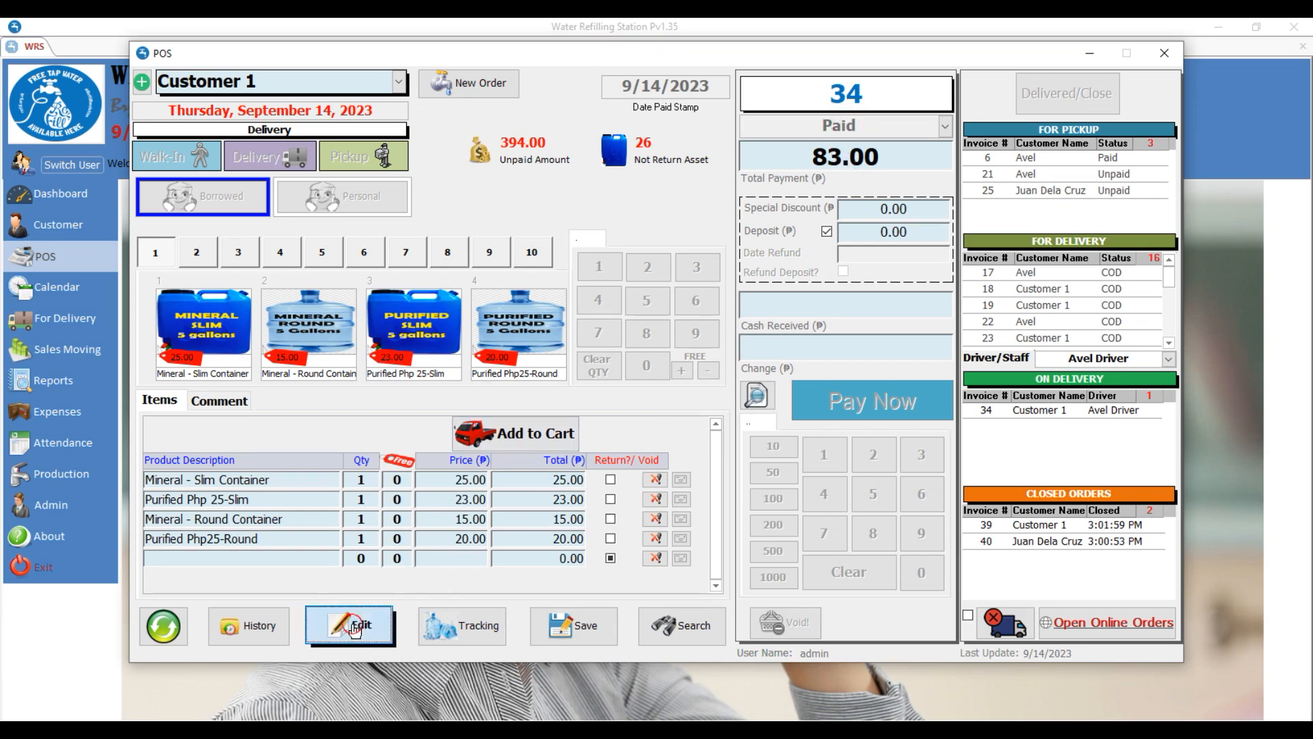
click(941, 127)
click(842, 168)
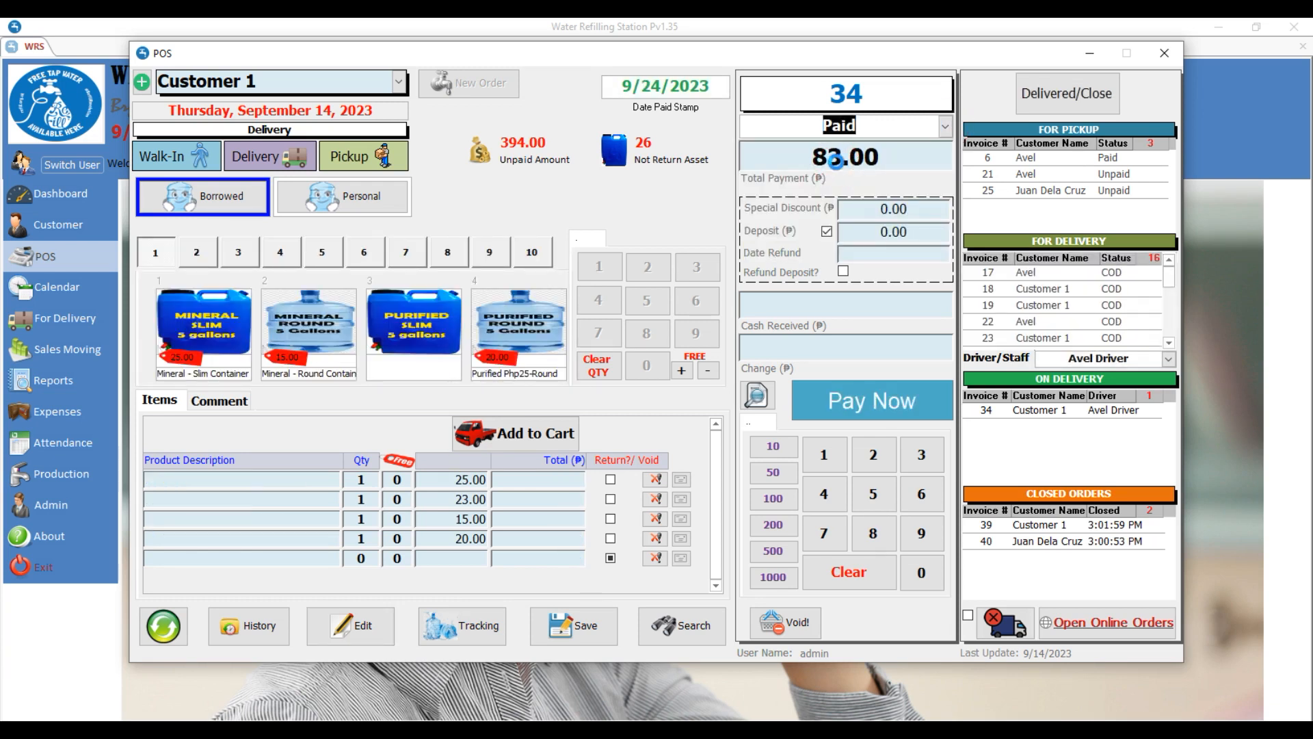
click(1056, 95)
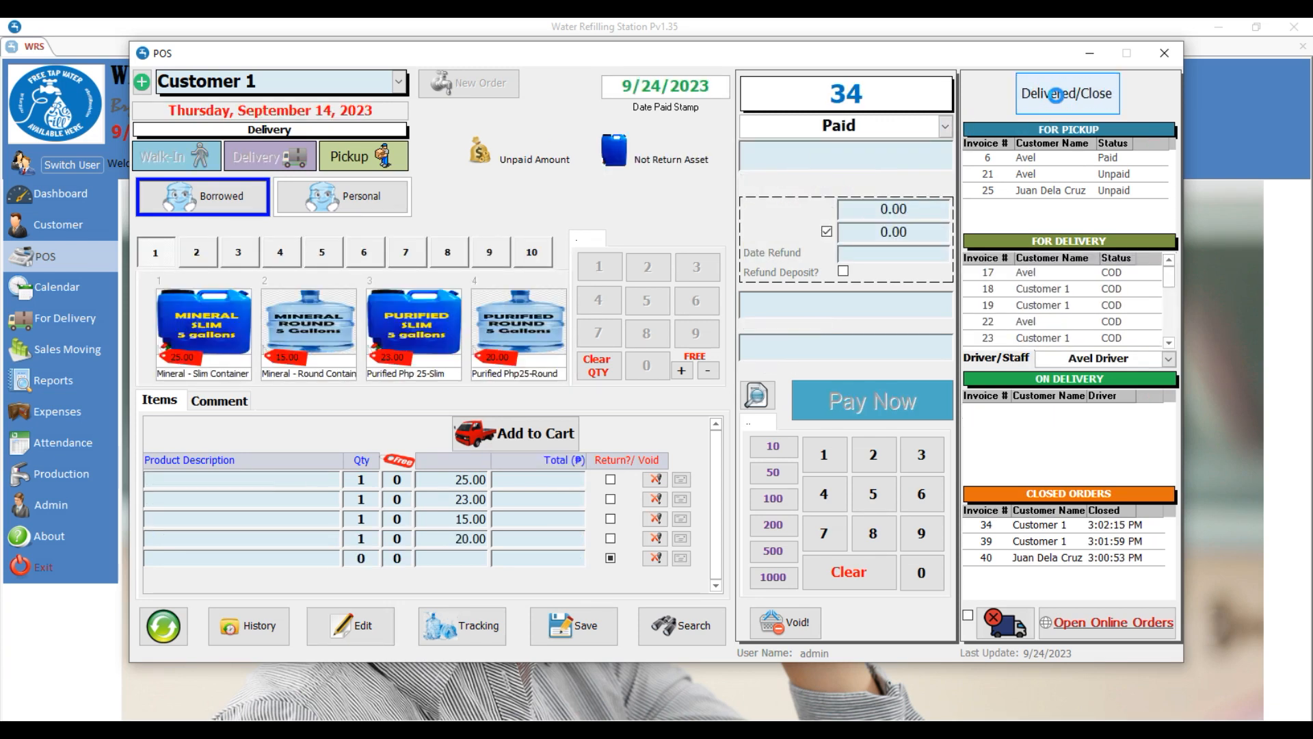